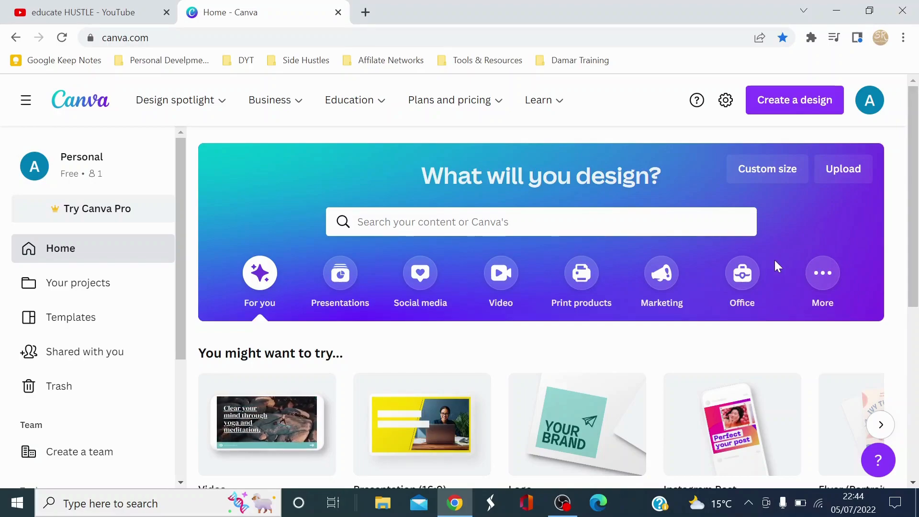
click(563, 502)
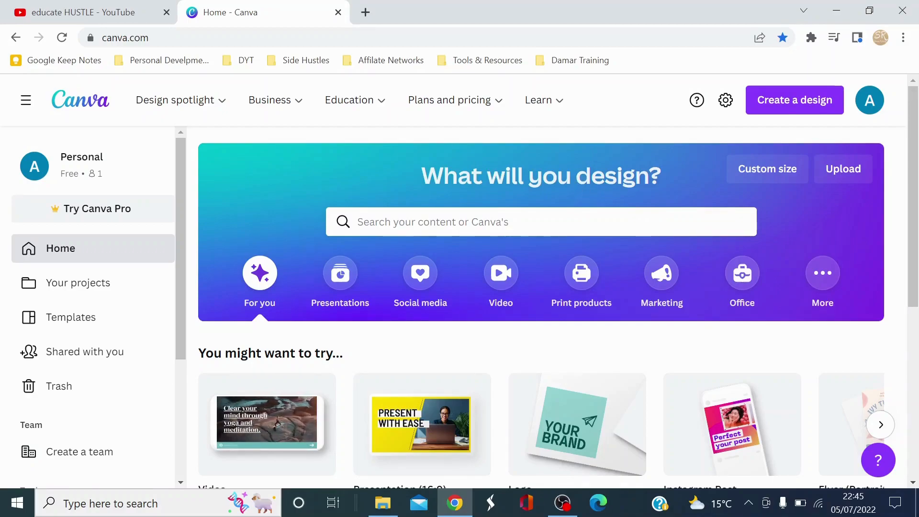
Search the template library for "youtube thumbnail".
click(540, 221)
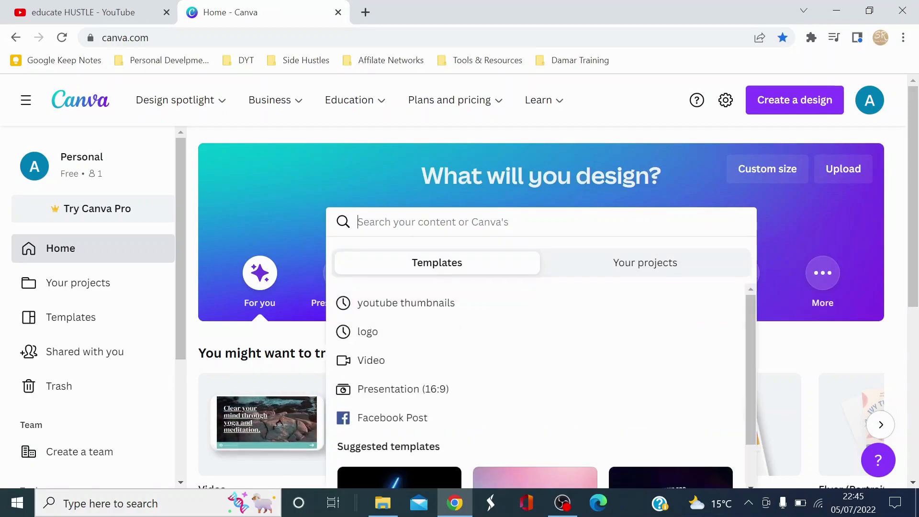
text(yout)
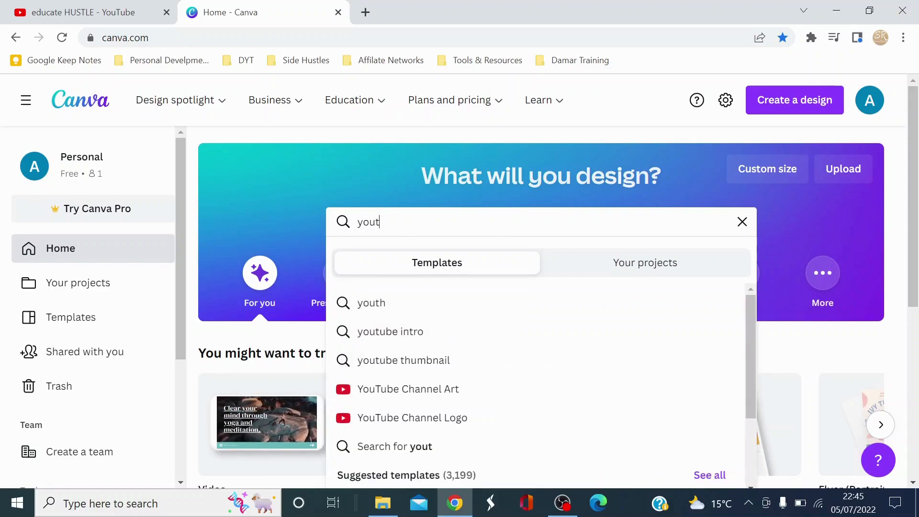
text(ube thum)
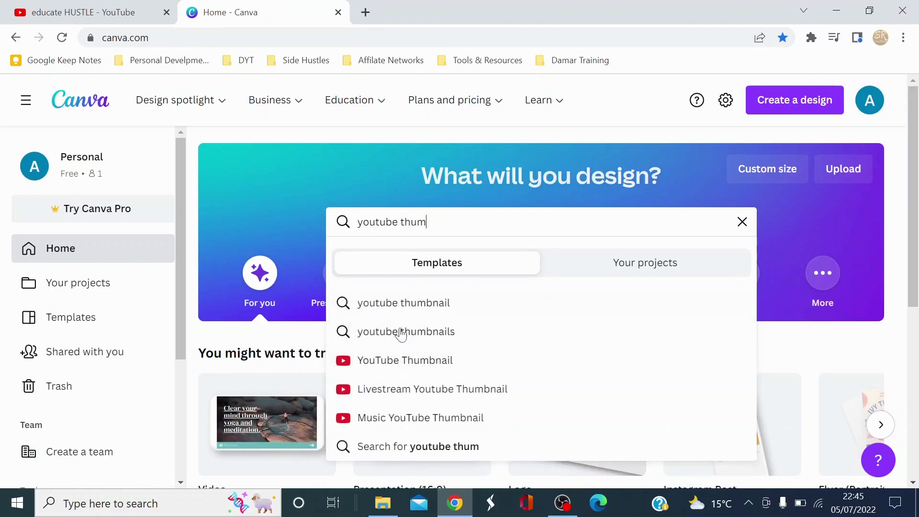
click(410, 307)
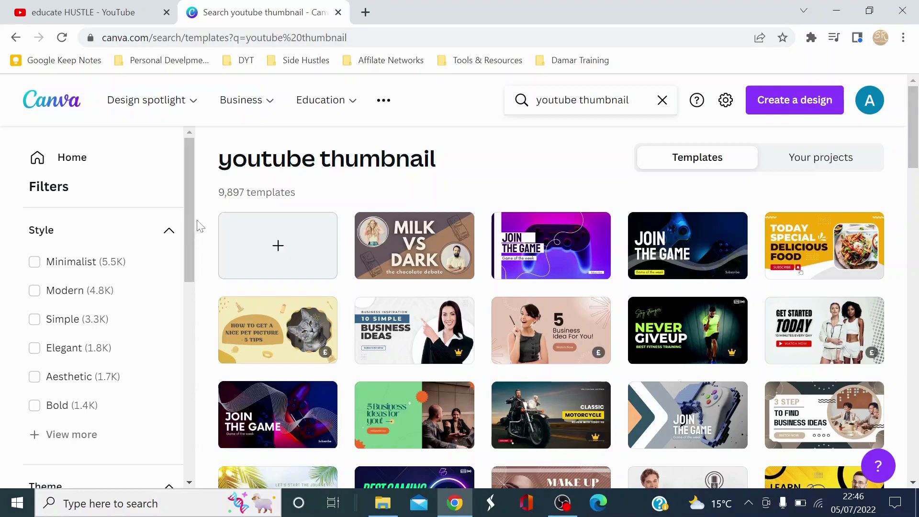
Filter the thumbnail templates by price to show only Free ones.
drag(189, 230, 186, 426)
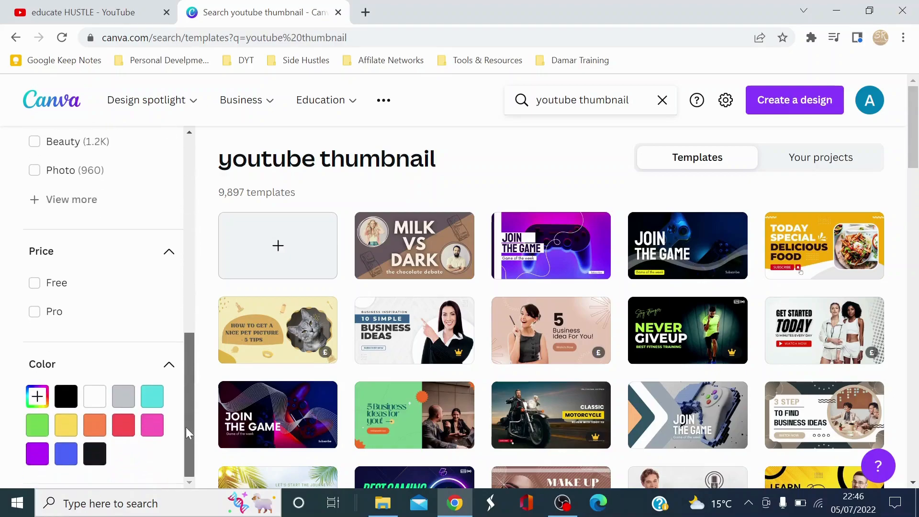
click(35, 284)
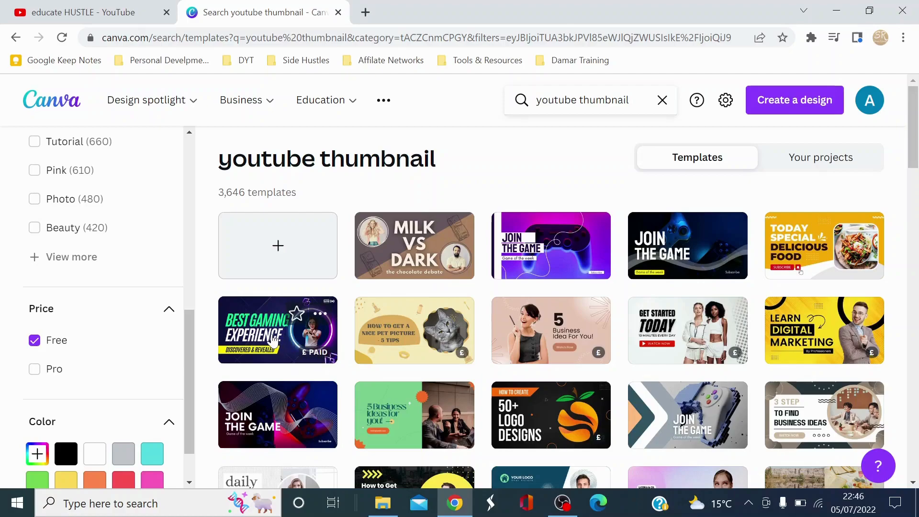
Browse the free templates and open the "Thinking to Grow Your Business?" thumbnail for editing.
mouse_move(301, 353)
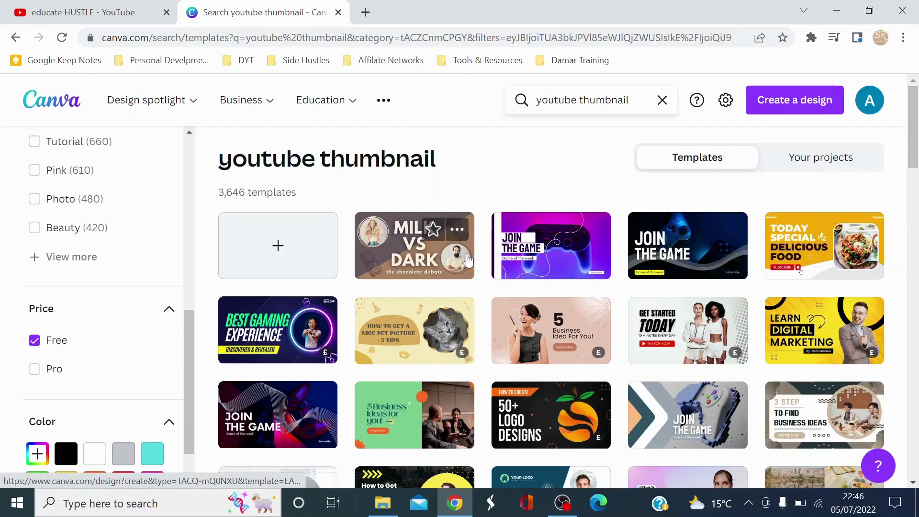
scroll(622, 283, down, 5)
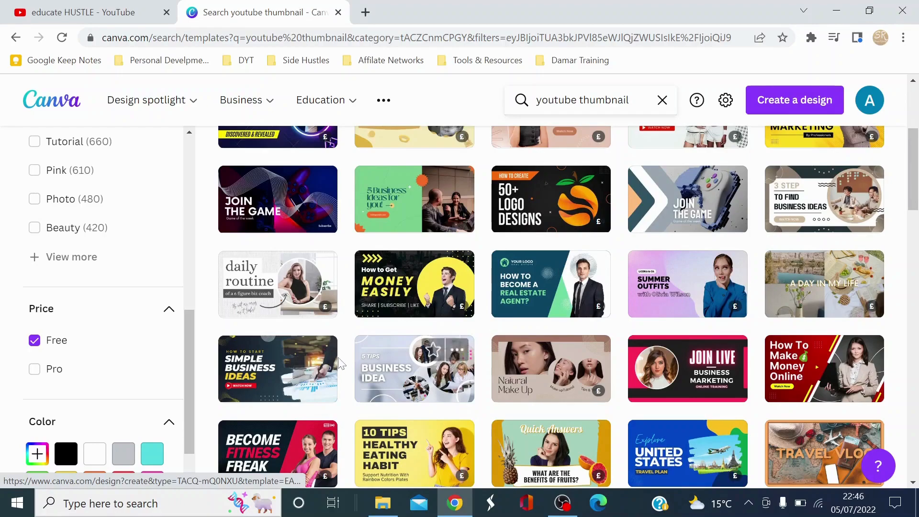
scroll(750, 291, down, 5)
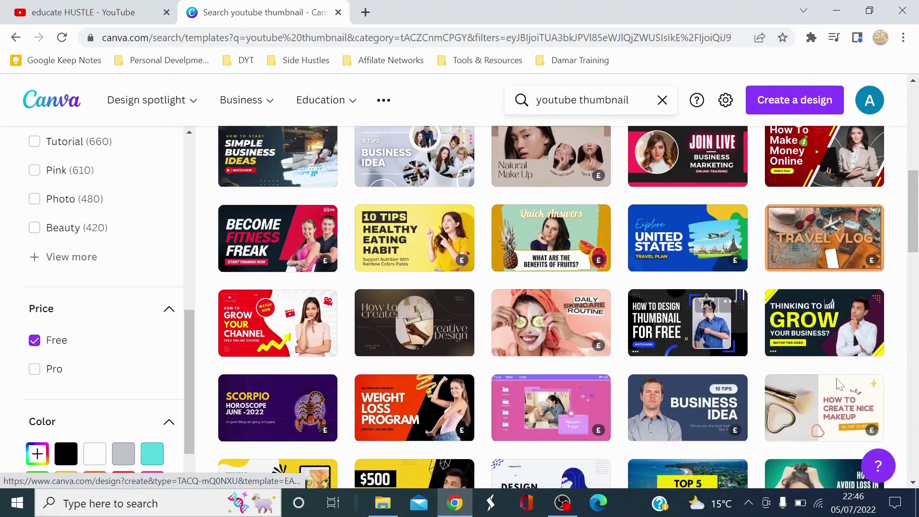
click(825, 337)
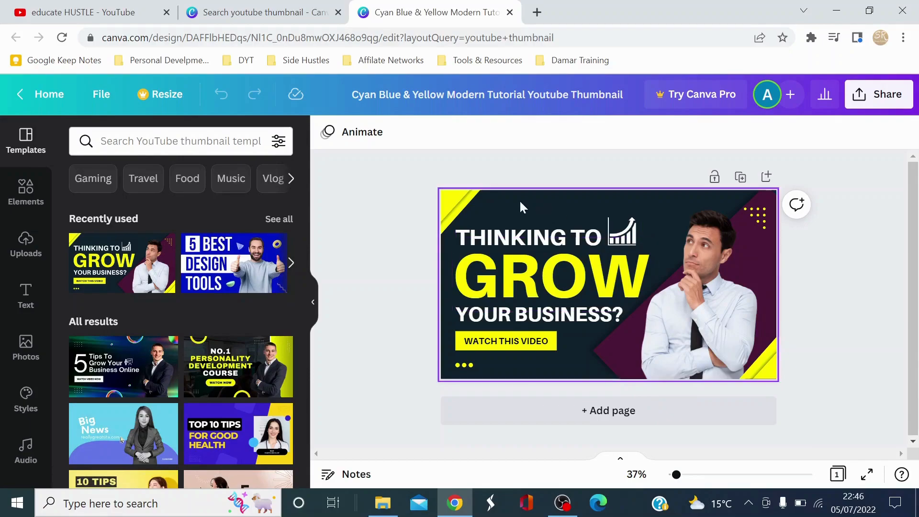
Replace the "THINKING TO" text on the thumbnail with "HOW TO".
click(567, 284)
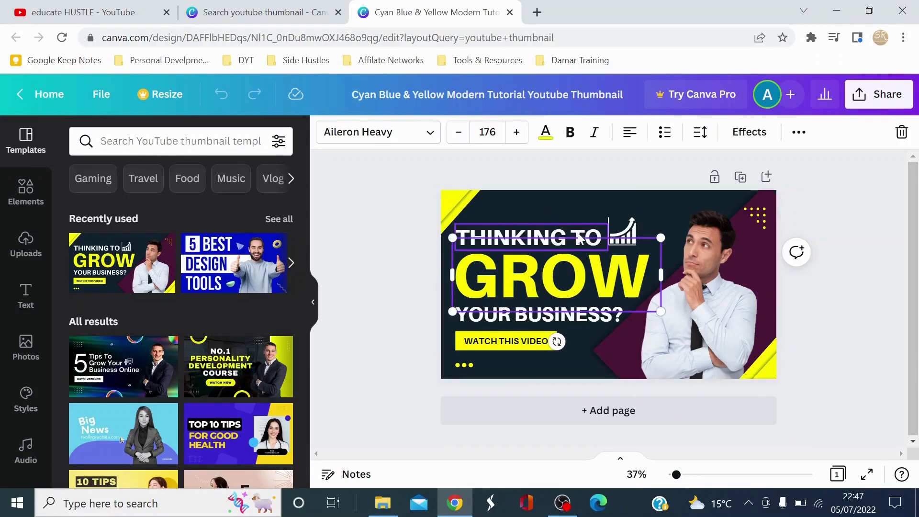
click(582, 237)
click(581, 237)
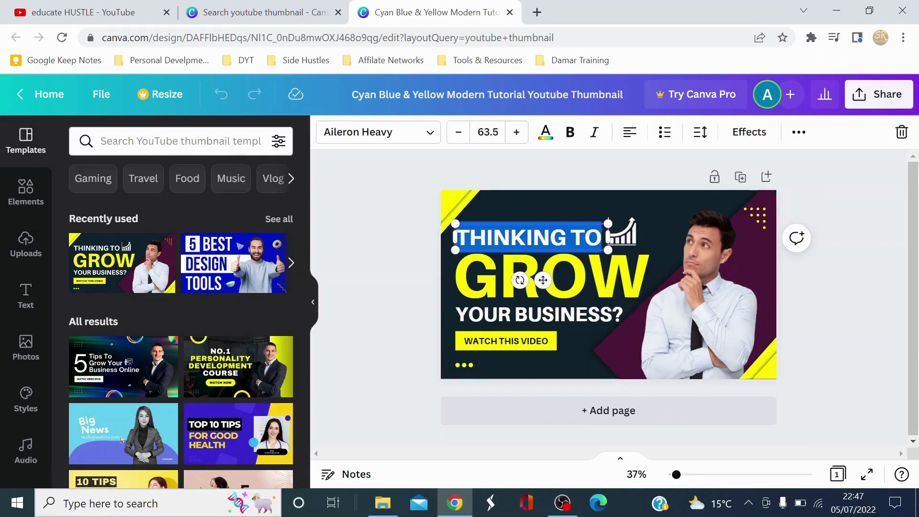
text(HOW TO)
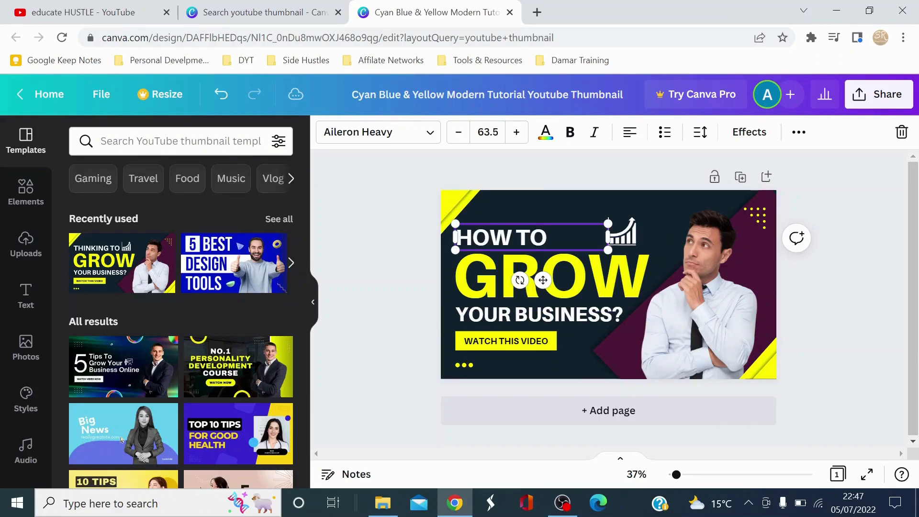
Replace the large yellow word "GROW" with "CREATE".
click(631, 270)
click(630, 269)
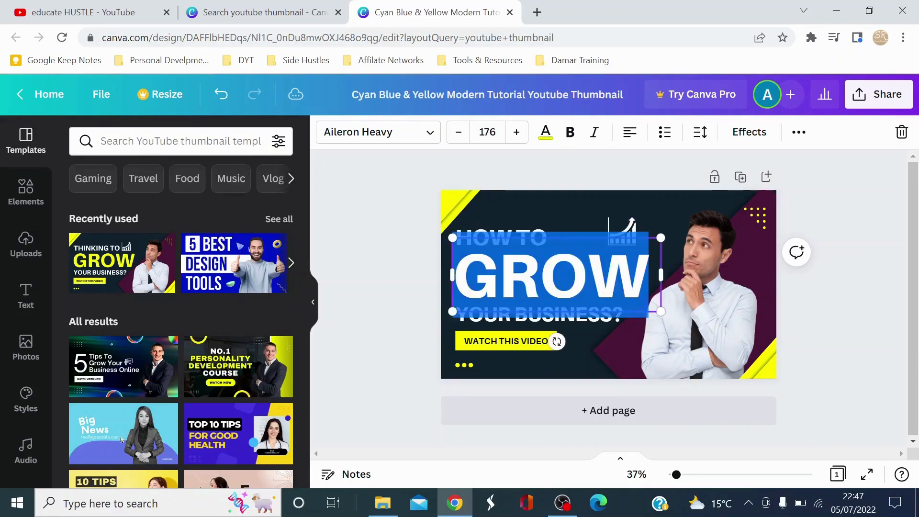
click(641, 275)
drag(641, 275, 462, 279)
text(C)
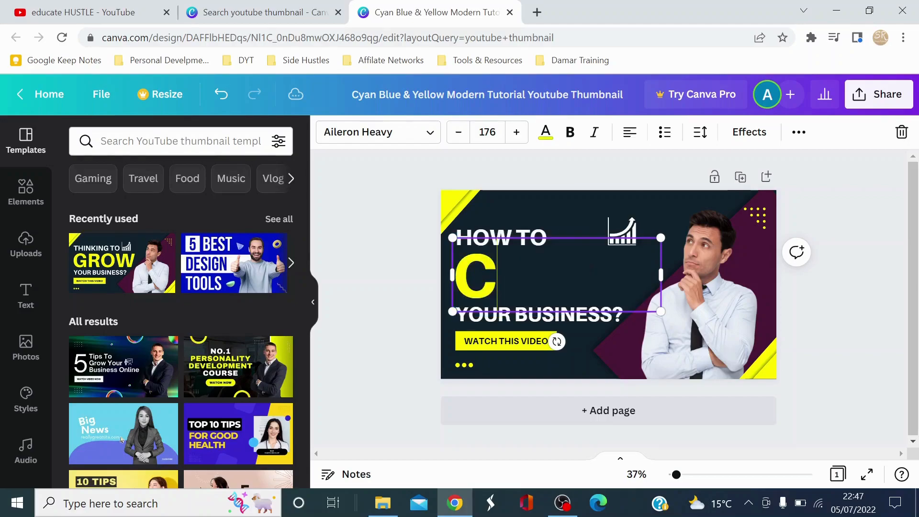
text(REATE)
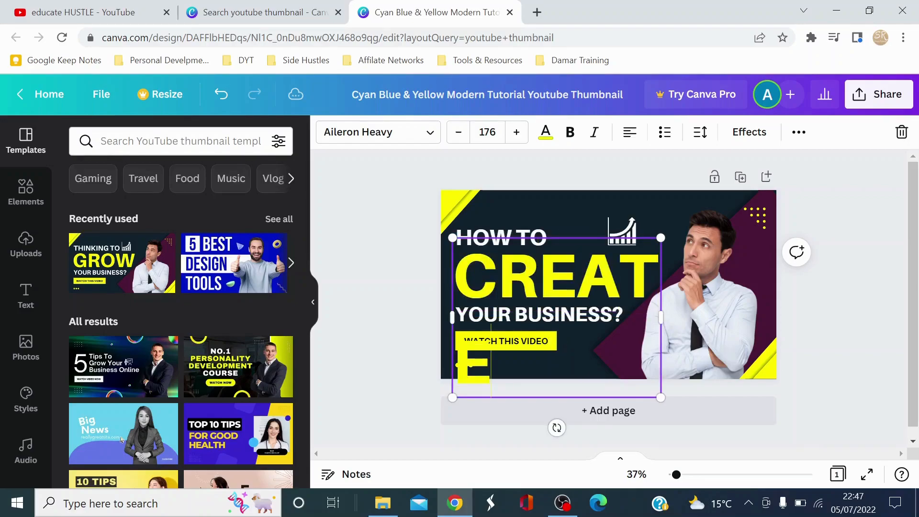
Reduce the font size of "CREATE" to 147 so the word fits on one line.
click(457, 133)
click(457, 133)
click(457, 133)
click(457, 133)
click(457, 133)
click(457, 133)
click(457, 133)
click(457, 133)
click(456, 134)
click(456, 134)
click(456, 134)
click(455, 134)
click(456, 134)
click(456, 134)
click(456, 134)
click(456, 134)
click(457, 133)
click(457, 133)
click(457, 133)
click(457, 133)
click(457, 133)
click(456, 133)
click(457, 133)
click(611, 334)
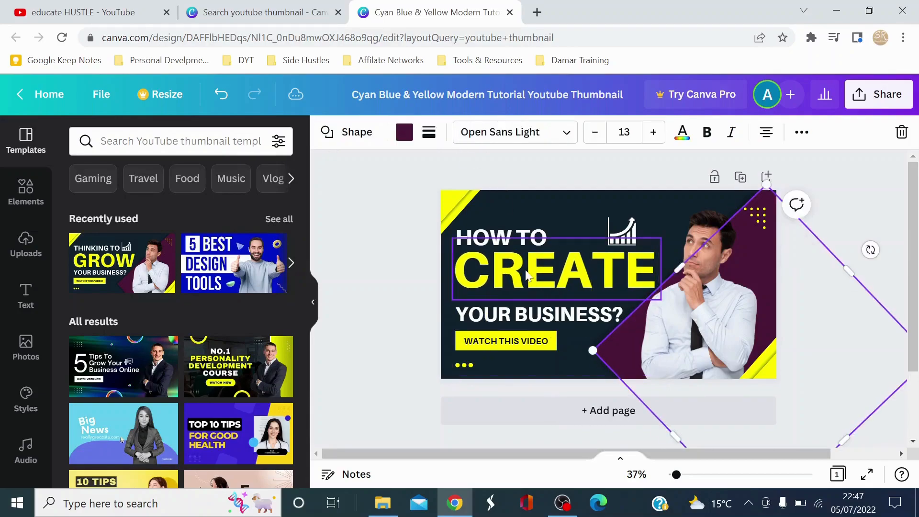
Nudge the "CREATE" text slightly downward between the lines above and below it.
click(532, 264)
key(Down)
key(Down)
key(Down)
key(Down)
key(Down)
key(Down)
key(Down)
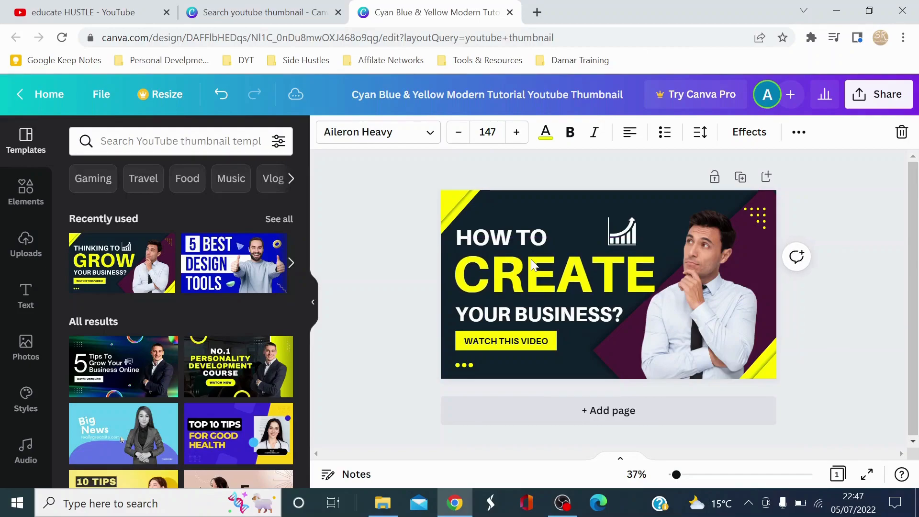
Replace the "YOUR BUSINESS?" text with "YOUTUBE THUMBNAIL".
double_click(590, 315)
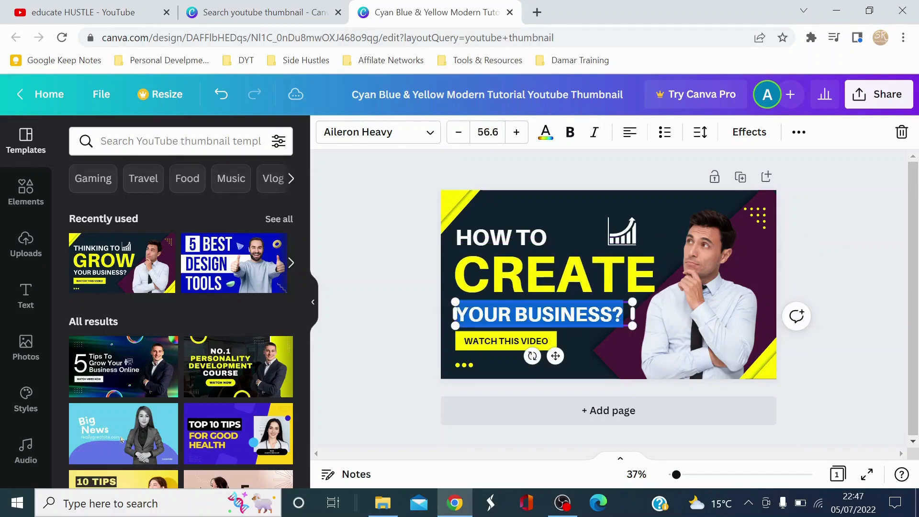
text(Y)
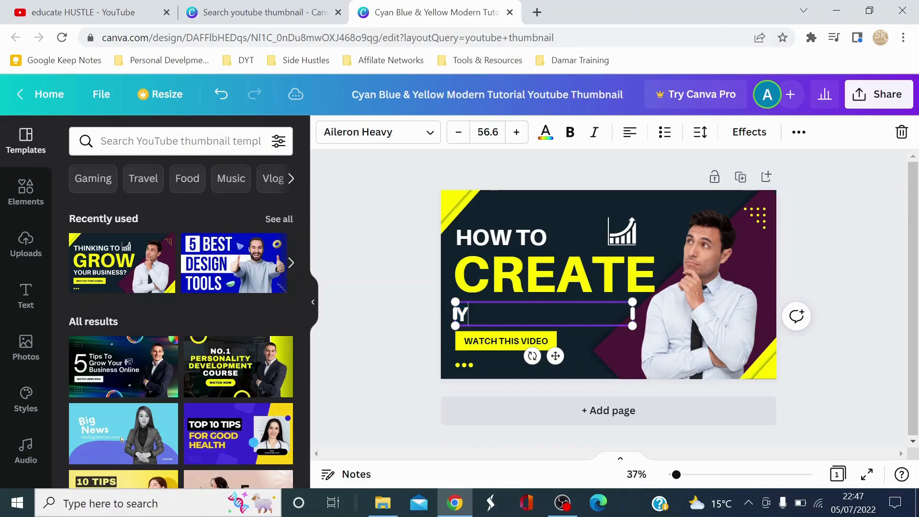
text(OUTU)
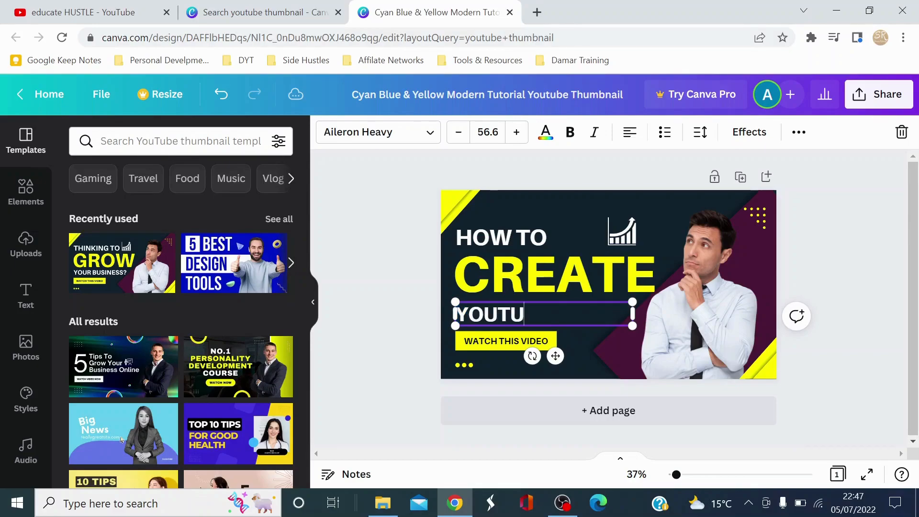
text(BE TH)
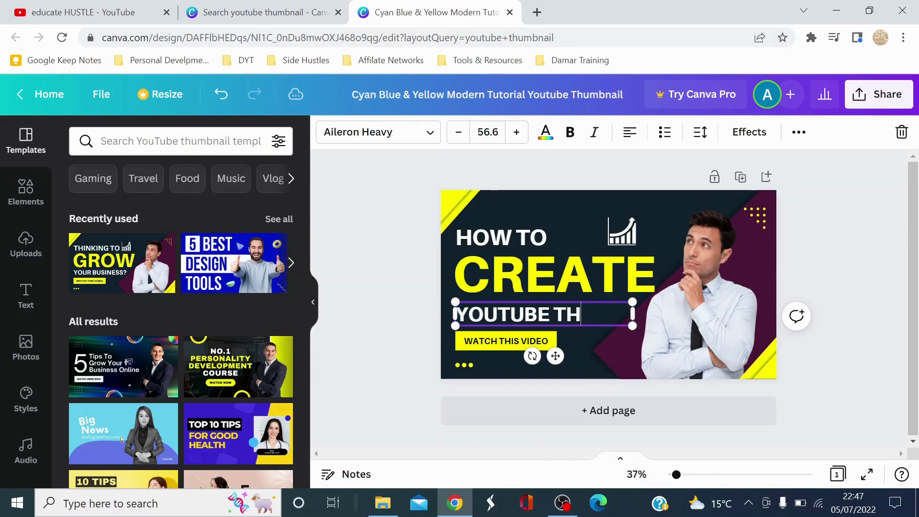
text(UMBNAIL)
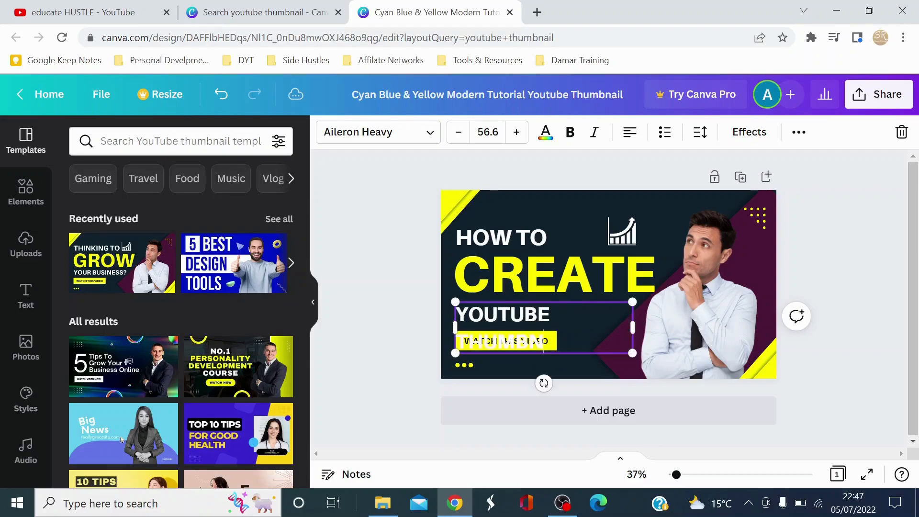
Reduce the font size of "YOUTUBE THUMBNAIL" to 45.6 so it fits on one line.
click(484, 133)
click(458, 134)
click(459, 136)
click(458, 133)
click(458, 133)
click(458, 133)
click(515, 132)
click(514, 132)
click(515, 132)
click(514, 132)
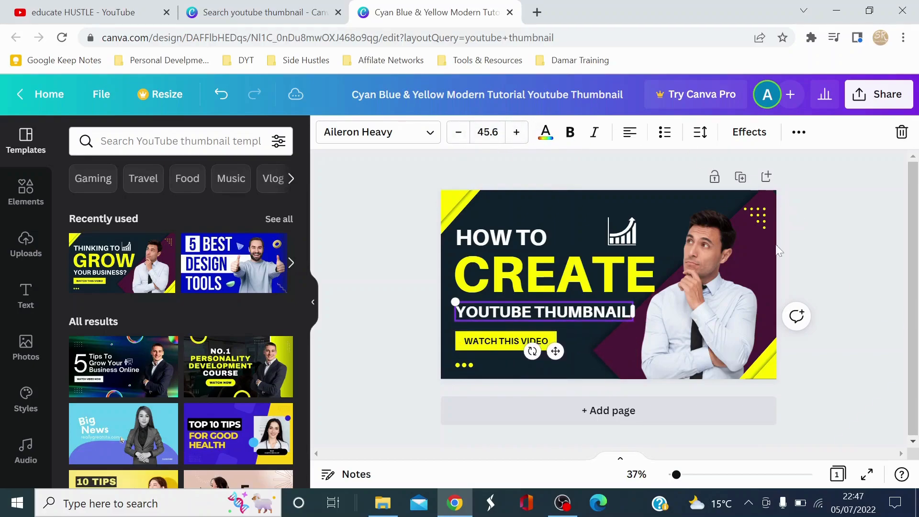
click(678, 193)
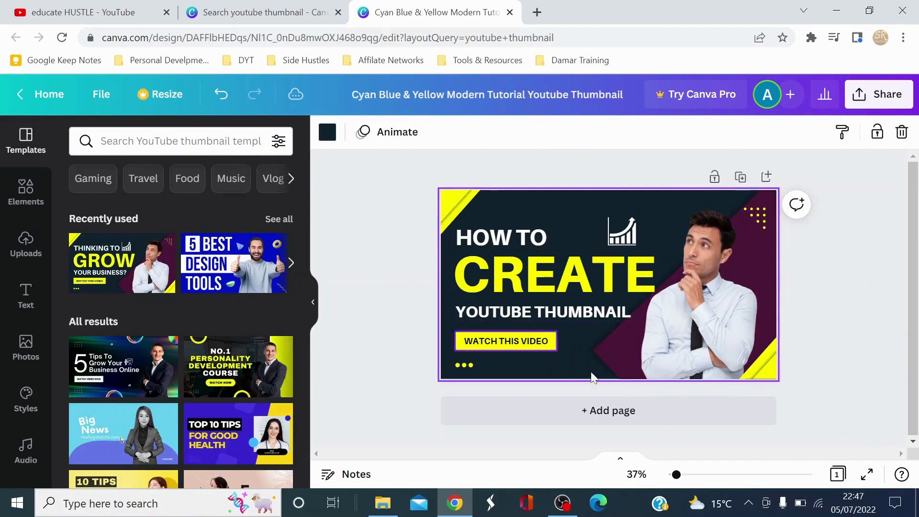
click(710, 276)
click(568, 207)
click(669, 216)
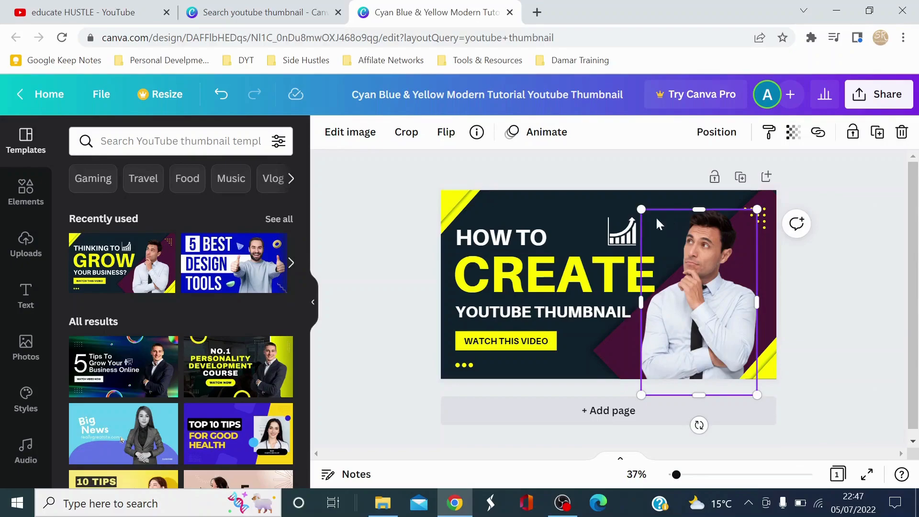
click(598, 360)
click(566, 374)
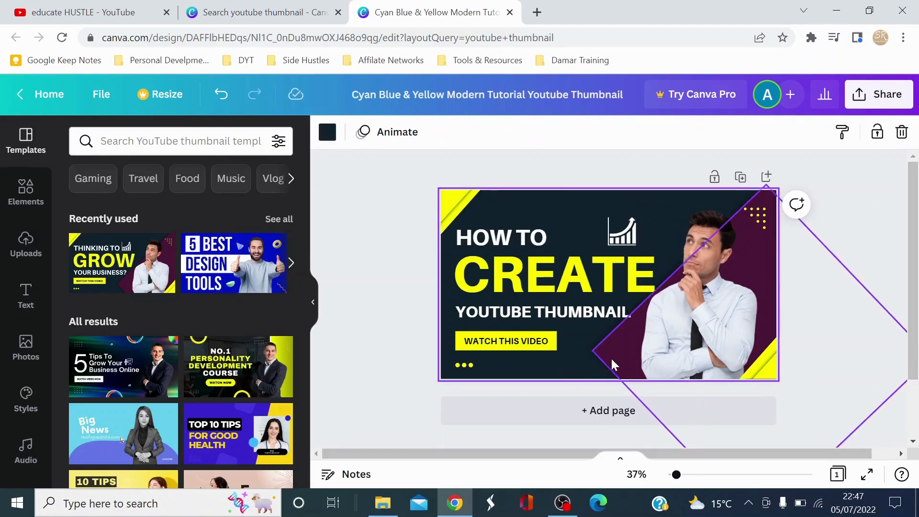
Recolor the maroon diamond shape behind the man to the deep violet from the default colors.
click(610, 357)
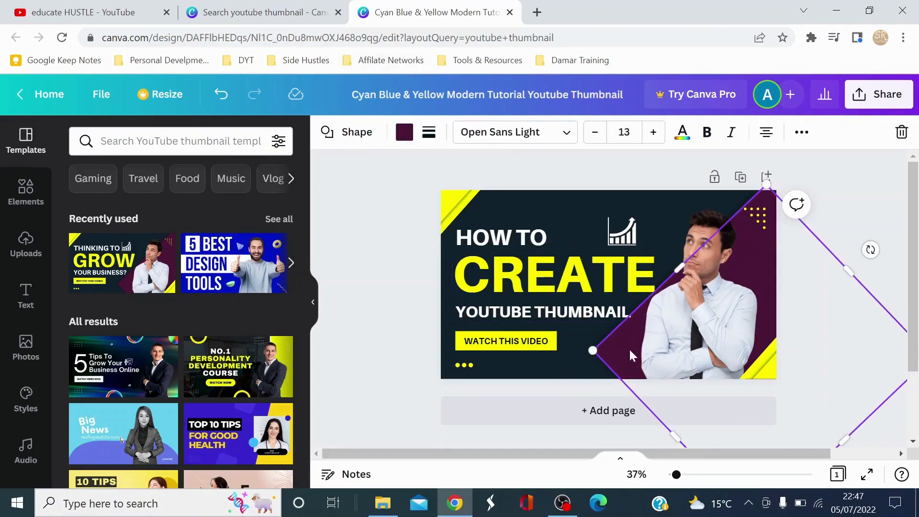
click(404, 133)
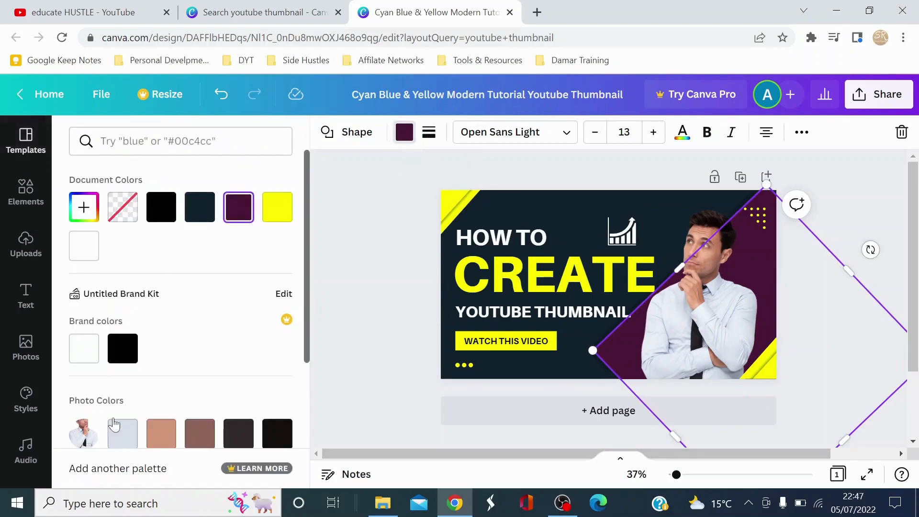
click(124, 429)
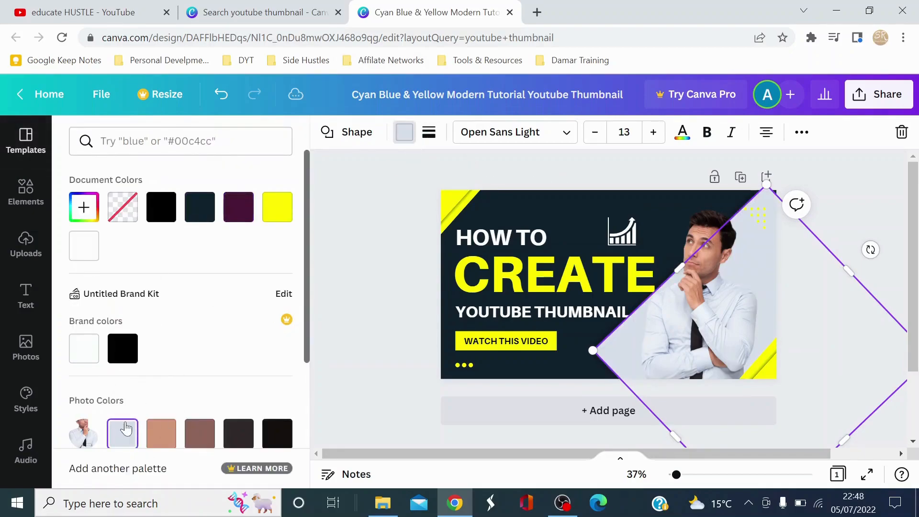
scroll(139, 389, down, 3)
click(276, 395)
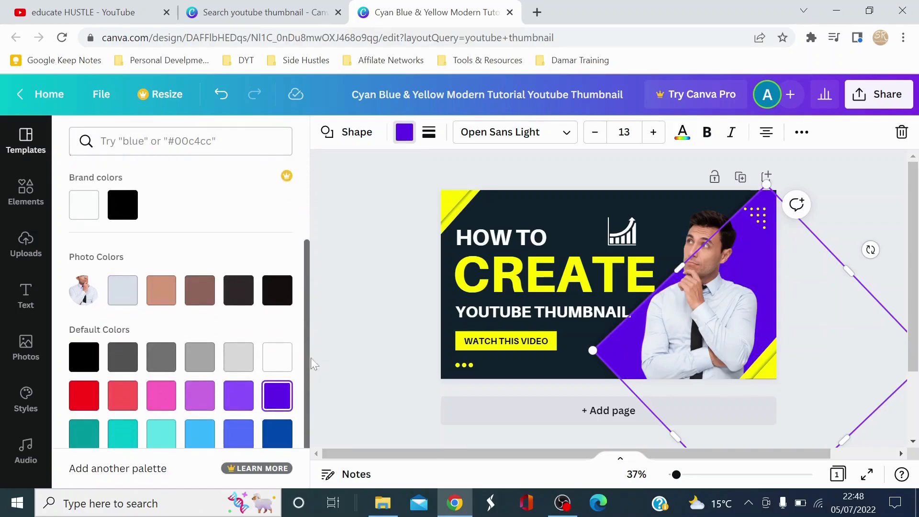
click(364, 278)
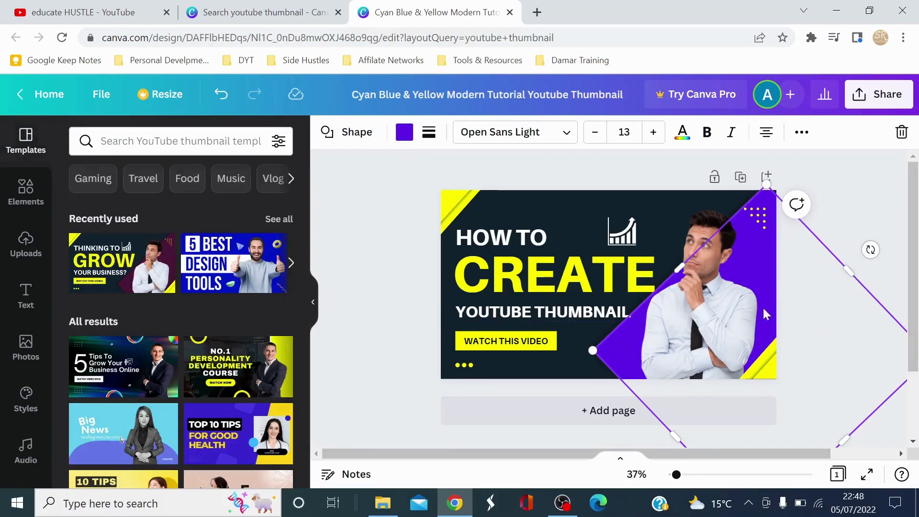
click(863, 196)
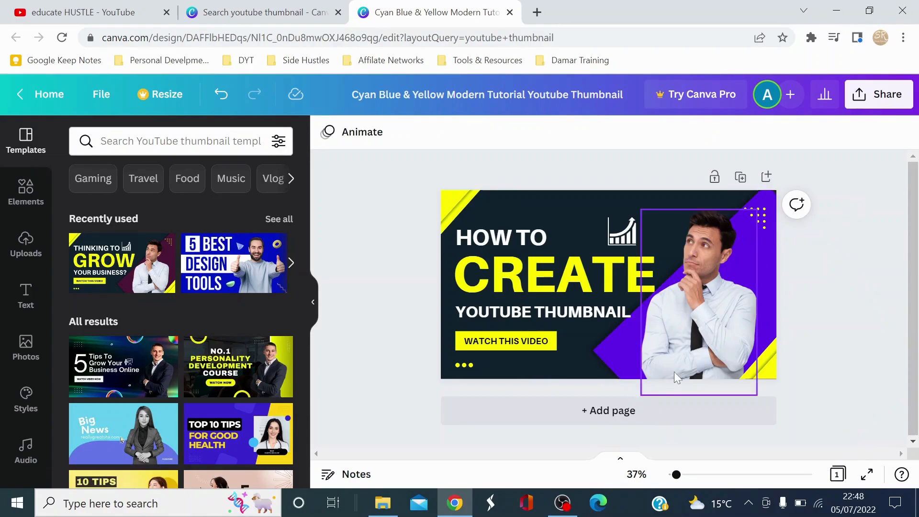
click(458, 206)
click(497, 191)
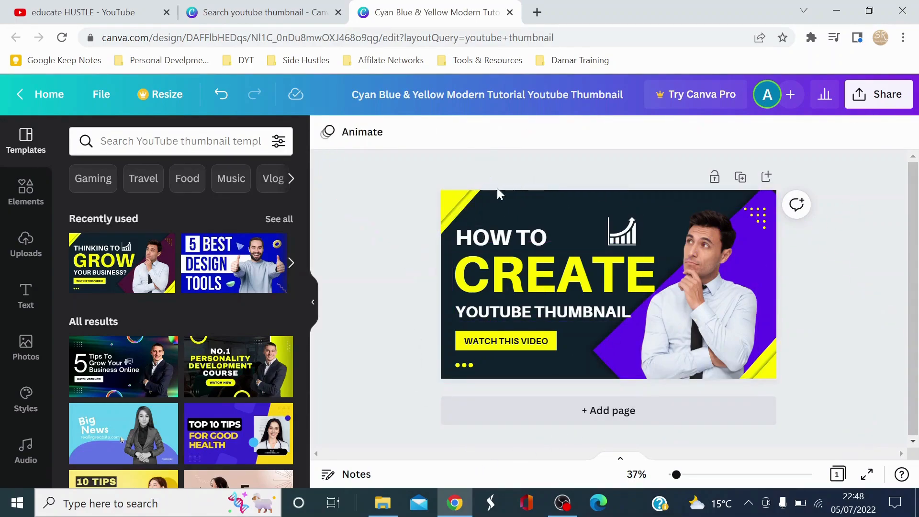
Recolor the yellow stripes in the thumbnail's upper-left corner to the violet from the document colors.
click(461, 211)
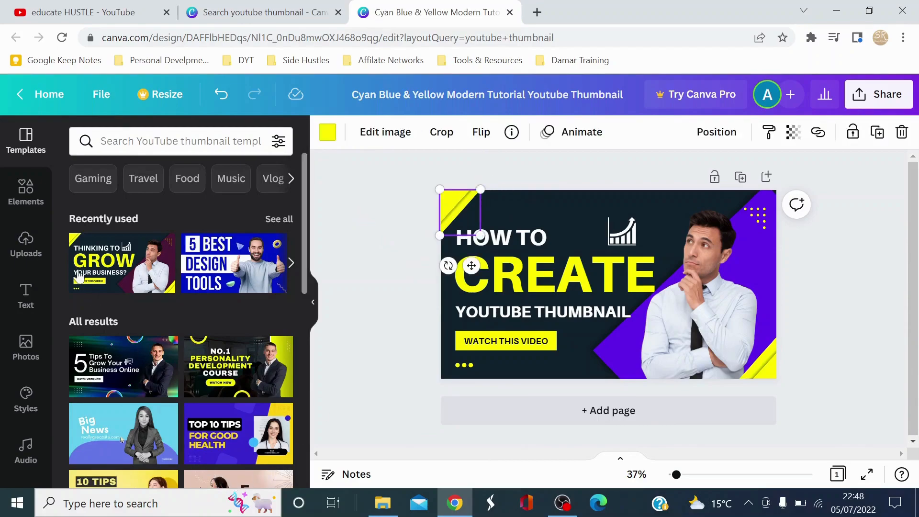
click(328, 137)
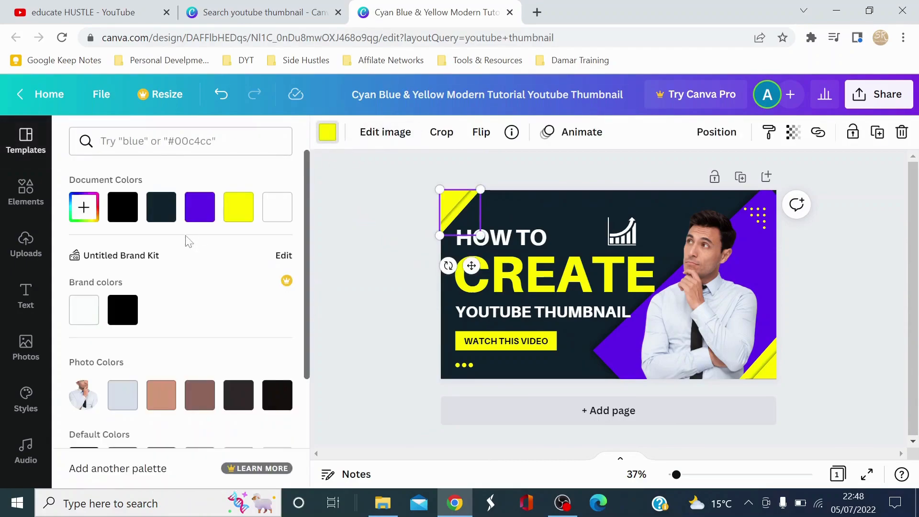
click(200, 206)
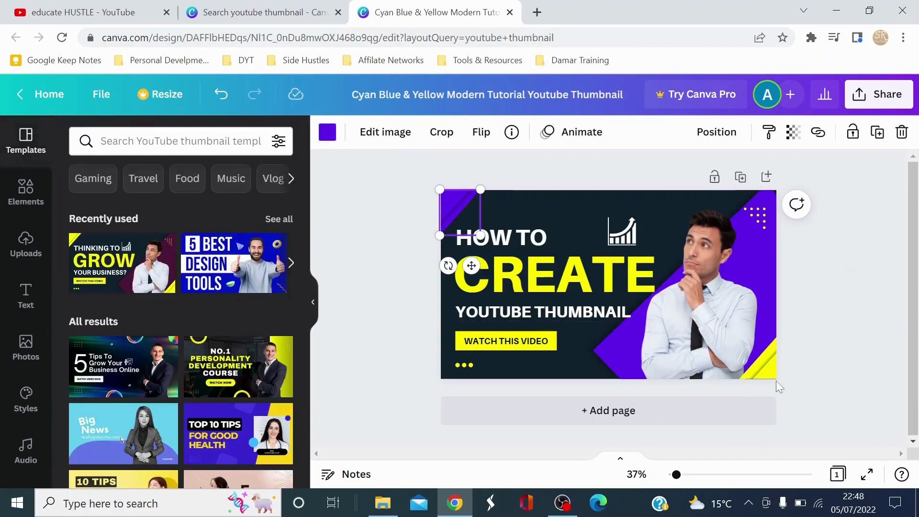
Recolor the yellow stripes in the thumbnail's lower-right corner to the same document violet.
click(768, 372)
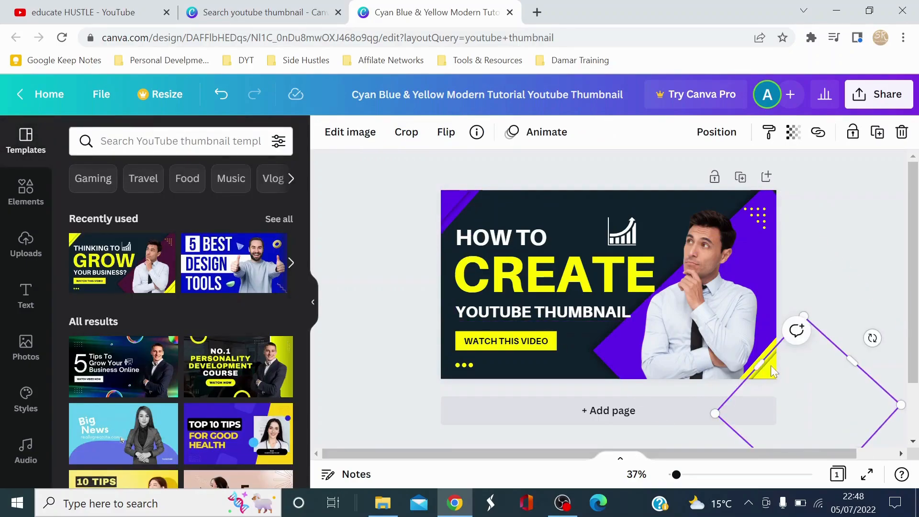
click(438, 299)
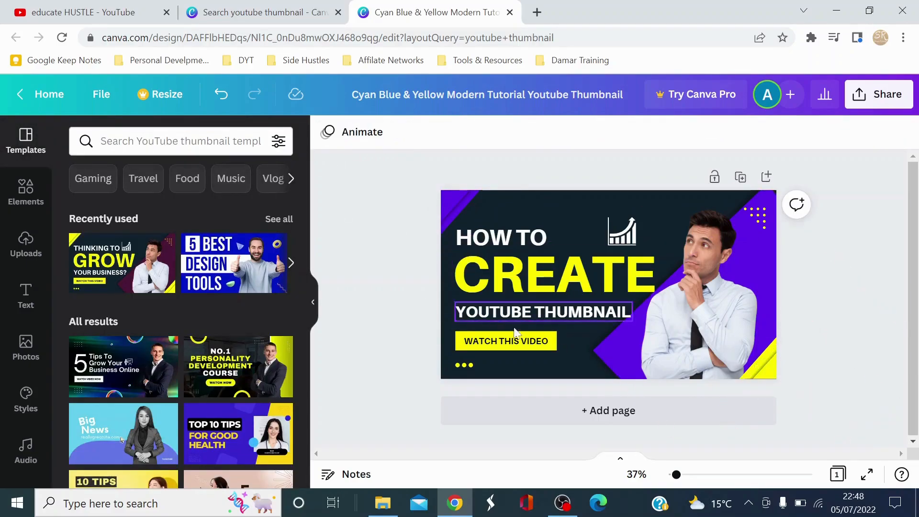
click(856, 380)
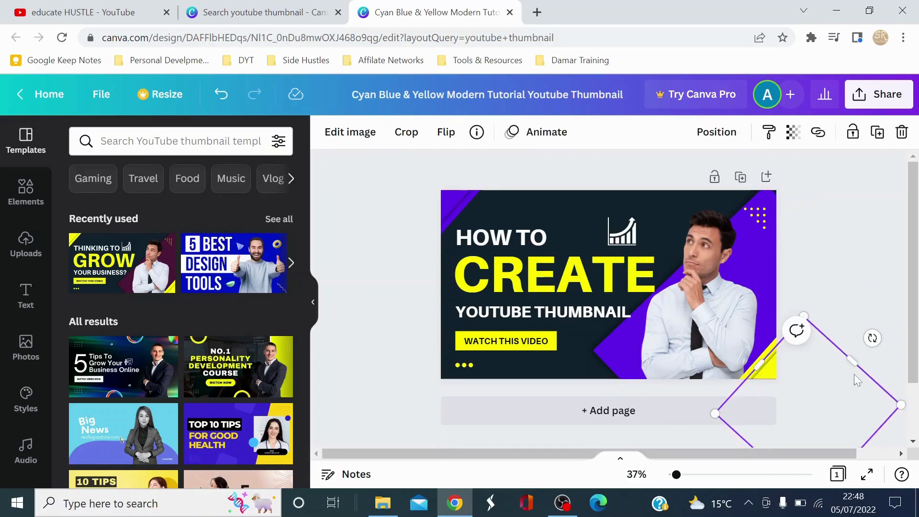
click(823, 356)
click(765, 363)
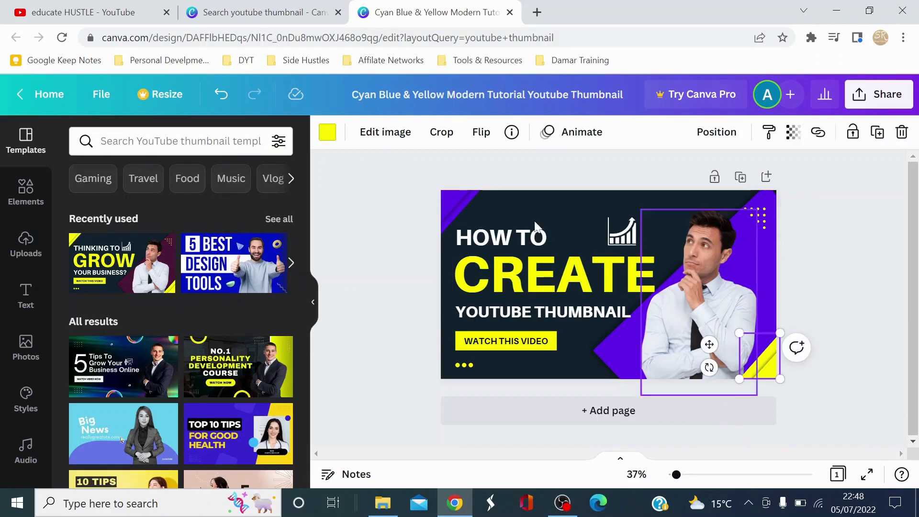
click(328, 134)
click(208, 209)
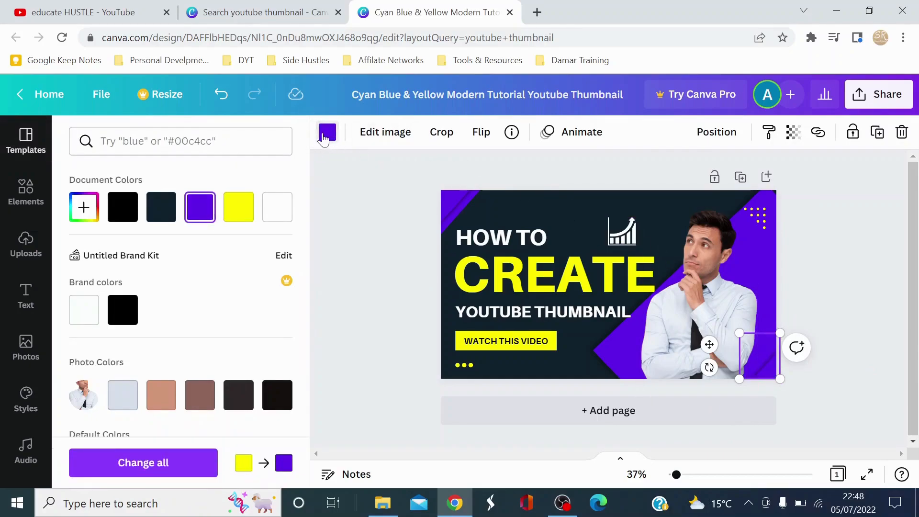
click(382, 320)
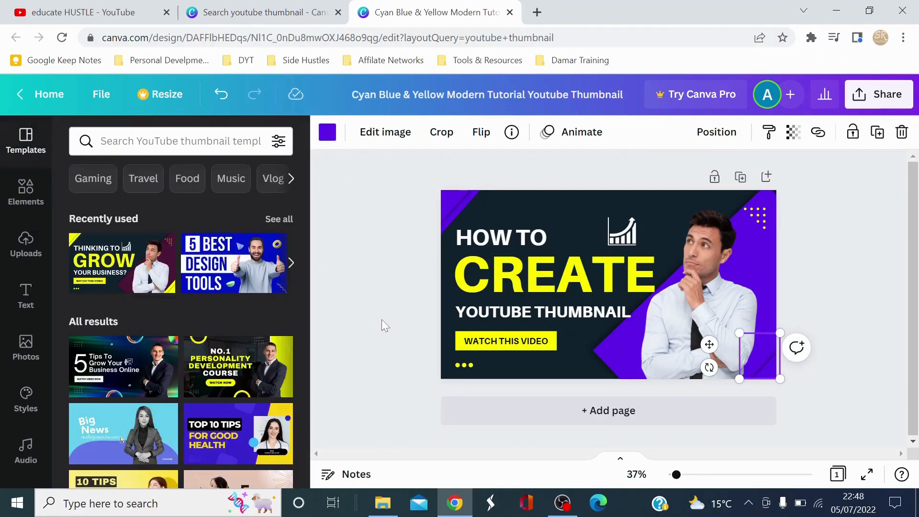
click(823, 253)
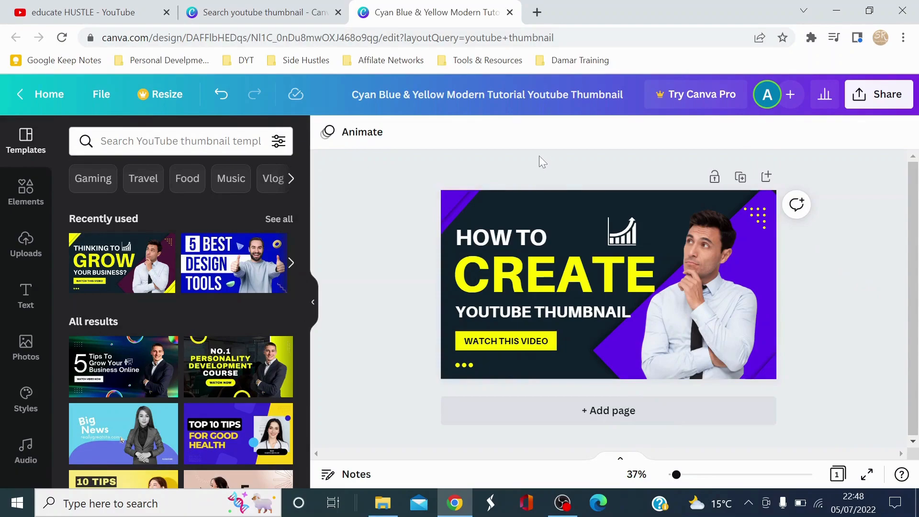
click(483, 348)
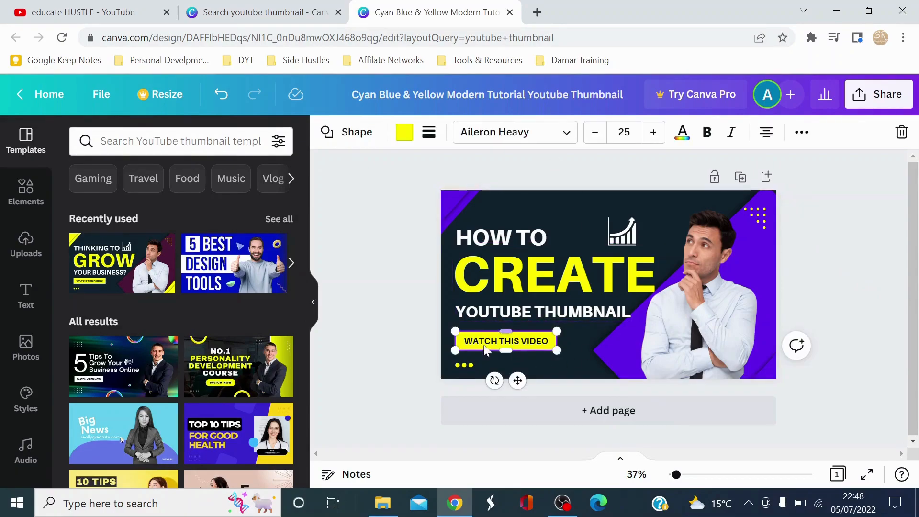
click(464, 365)
click(392, 298)
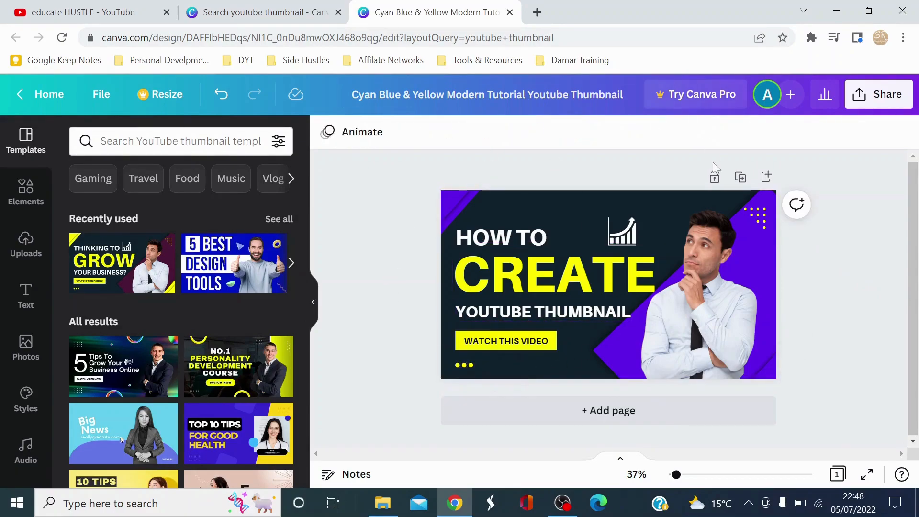
Delete the white growth chart icon above the "CREATE" text.
click(624, 232)
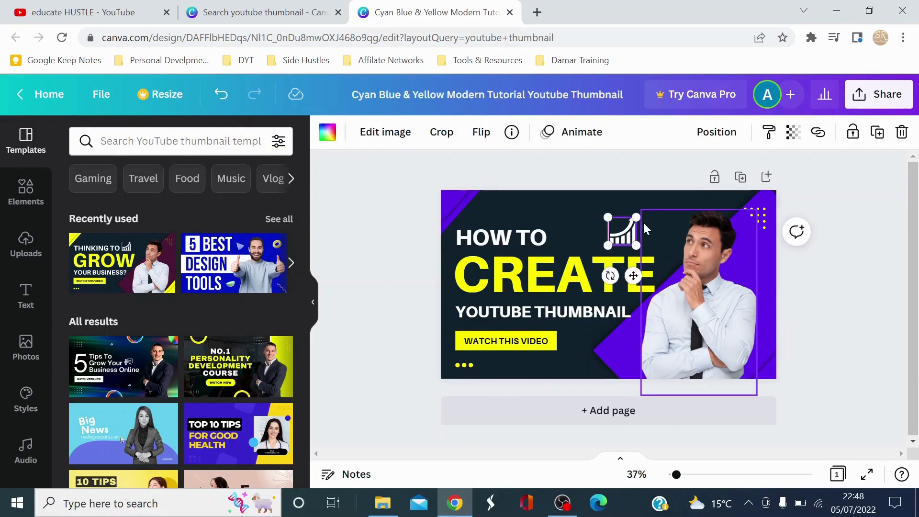
key(Escape)
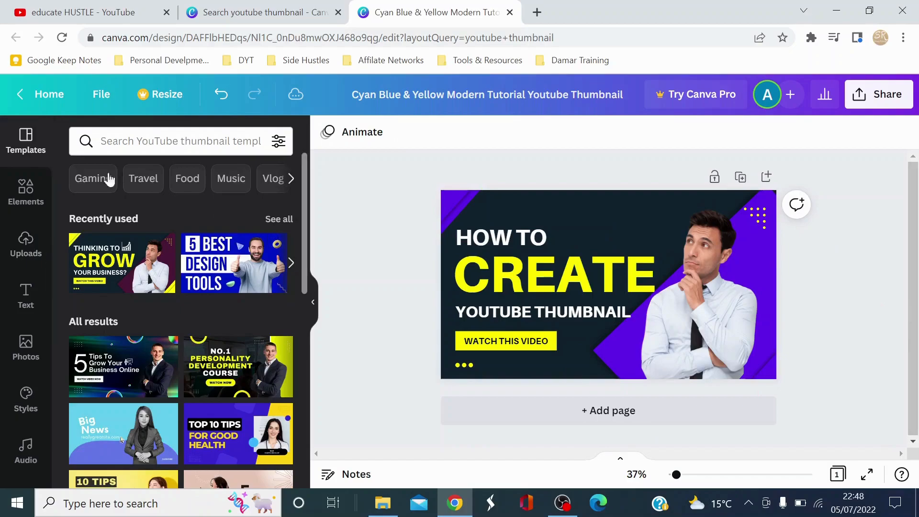
Search the elements library for "grow" and browse the graphics for a replacement icon.
click(26, 203)
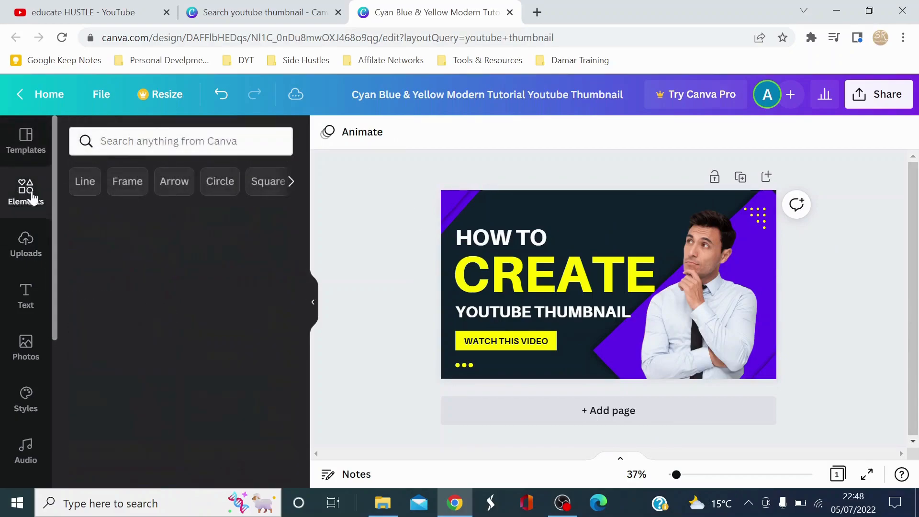
click(127, 145)
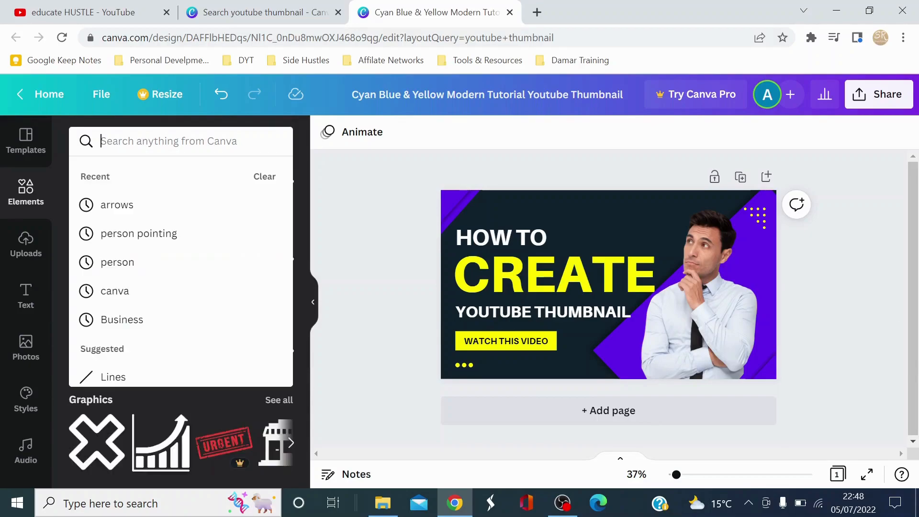
text(grow)
key(Return)
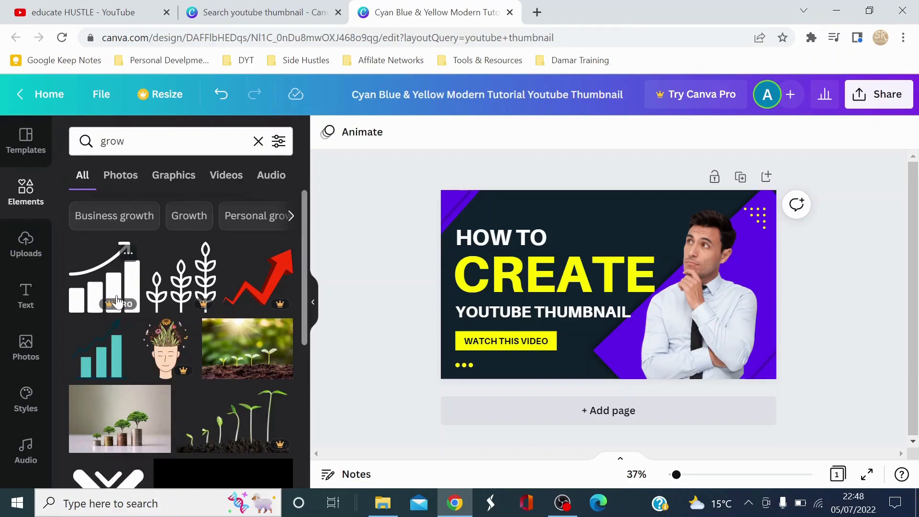
scroll(116, 301, down, 5)
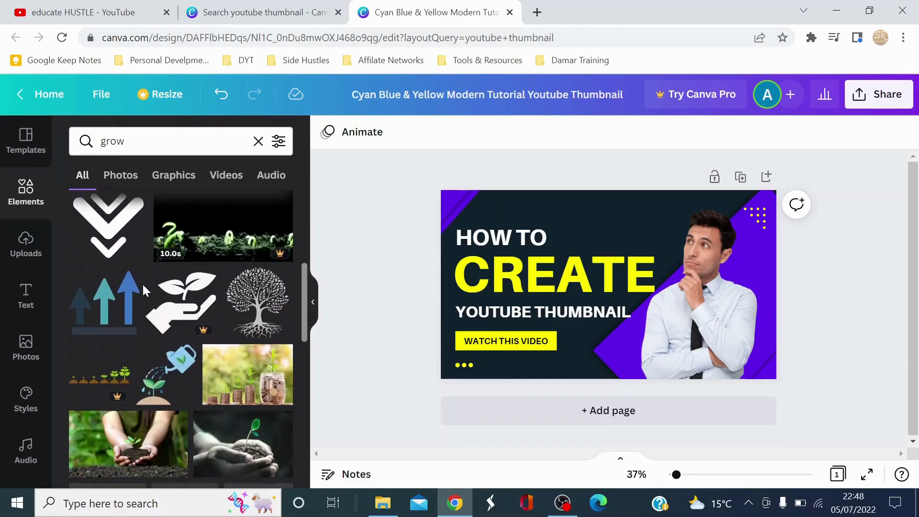
Search the elements for "create" and place the pencil-in-square icon beside "HOW TO", above the "CREATE" text.
click(112, 141)
key(ctrl+a)
text(create)
key(Return)
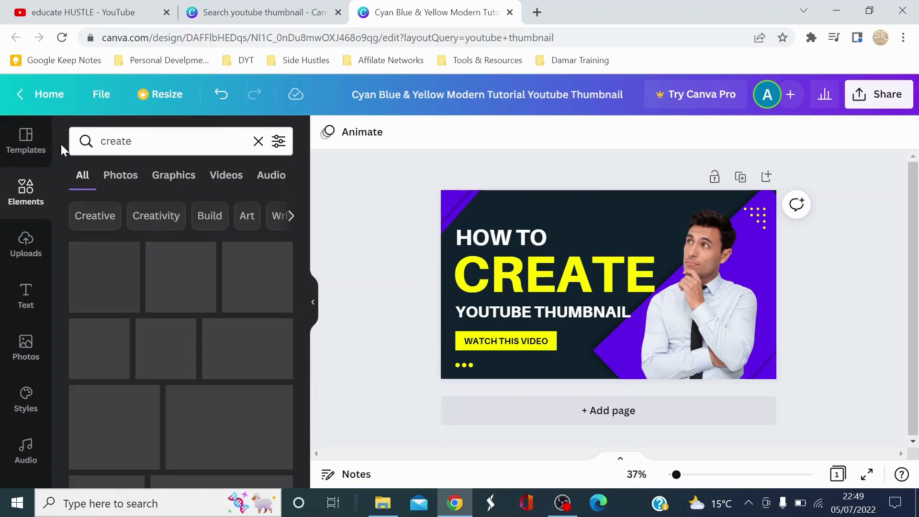
drag(105, 282, 635, 229)
drag(660, 263, 580, 229)
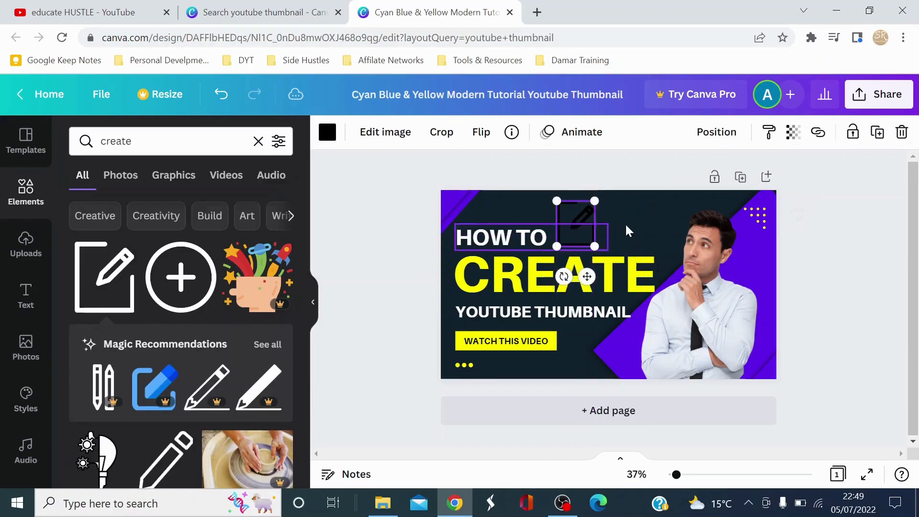
Recolor the black pencil-in-square icon to the yellow from the document colors.
click(629, 221)
click(599, 229)
click(573, 210)
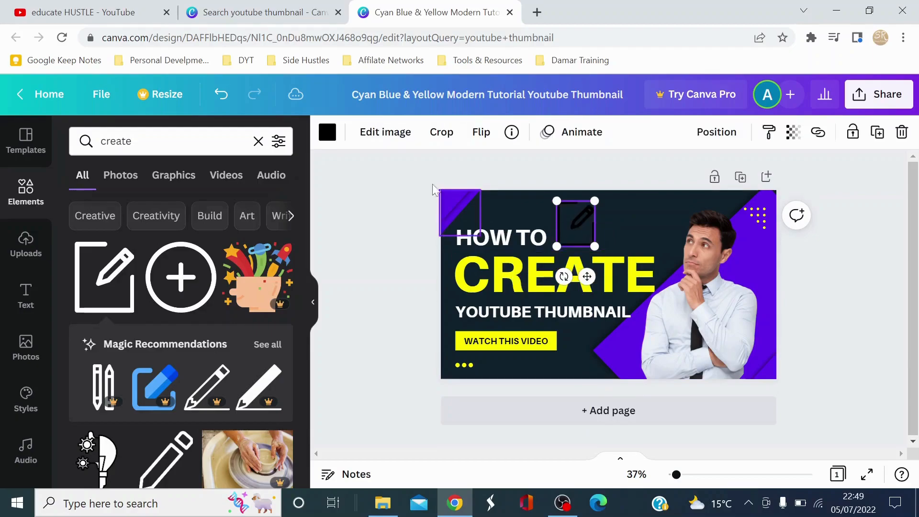
click(326, 134)
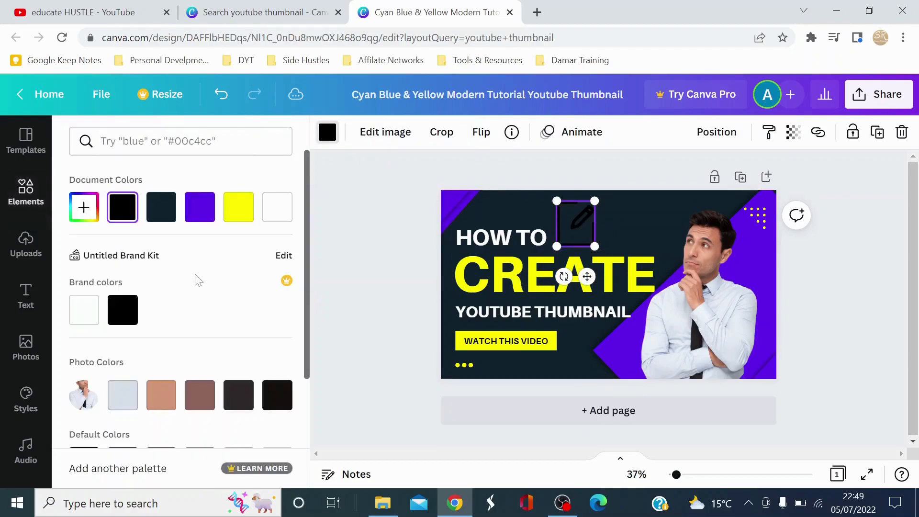
click(207, 213)
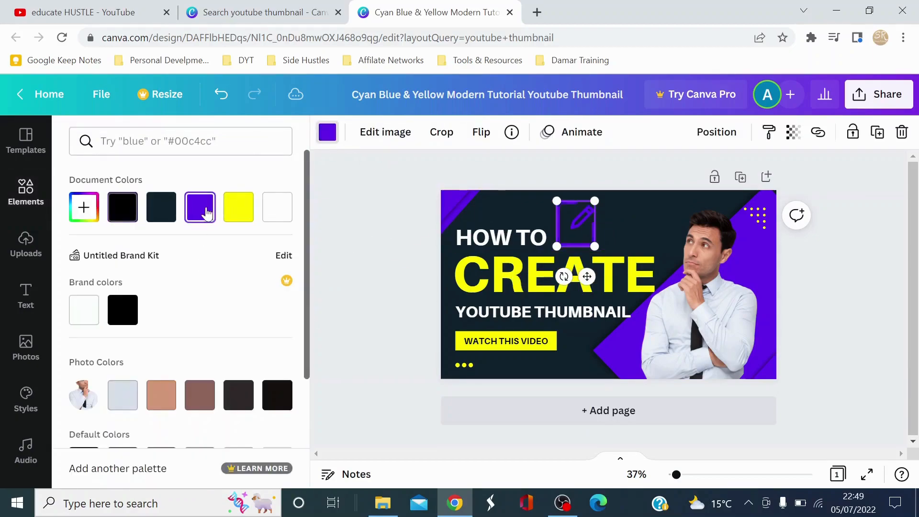
click(242, 208)
click(389, 225)
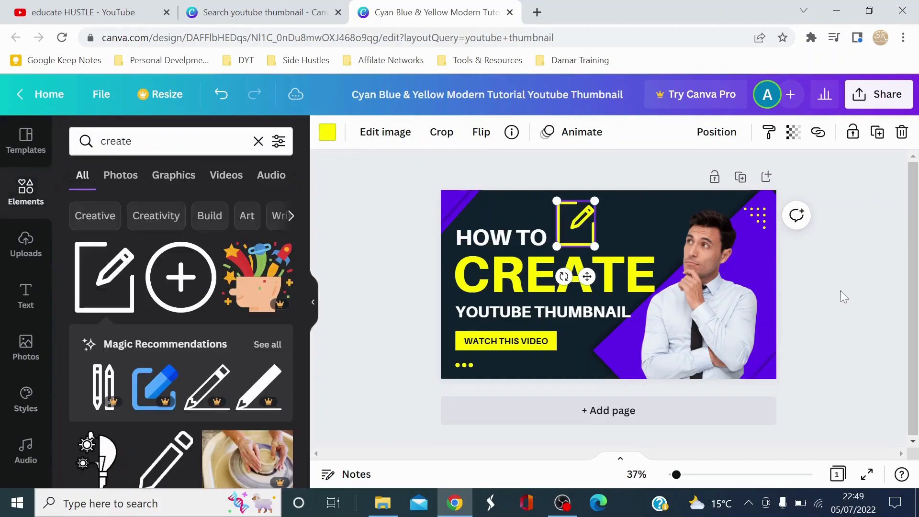
click(840, 274)
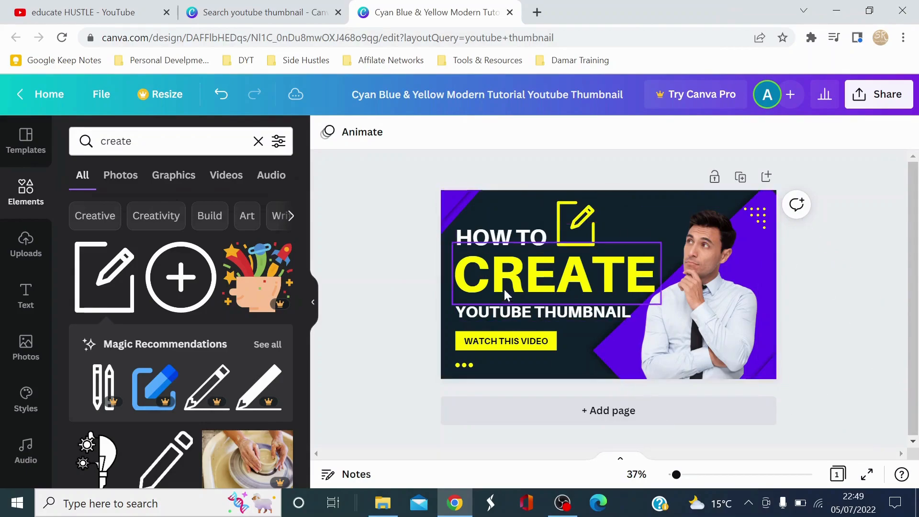
Change the thumbnail's dark background to the medium gray from the default colors.
click(641, 217)
click(621, 213)
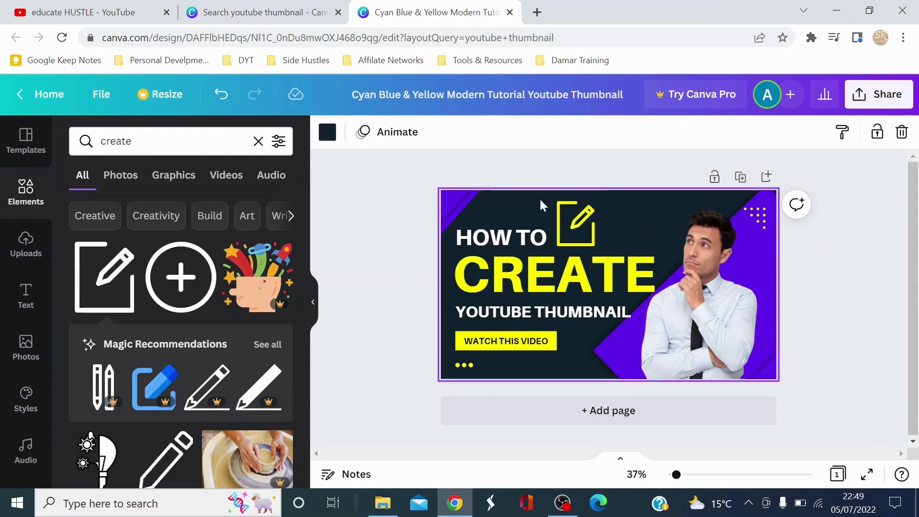
click(453, 203)
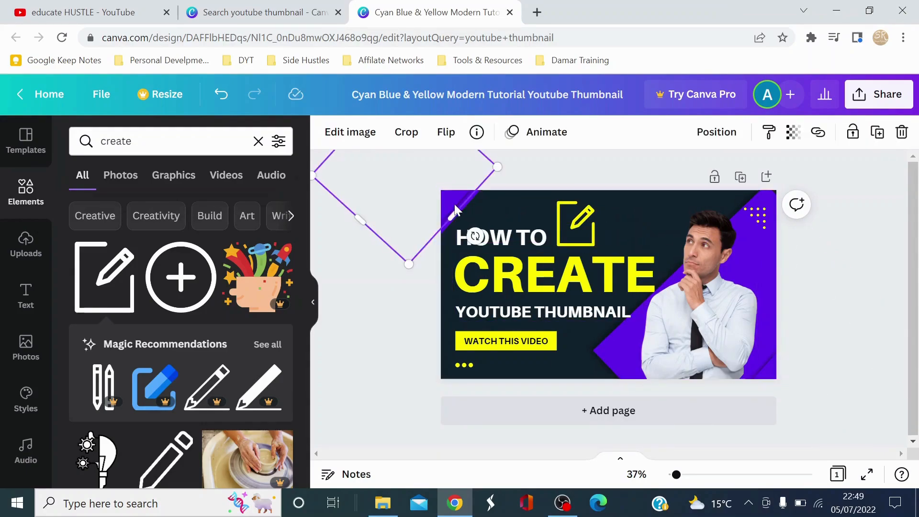
click(536, 209)
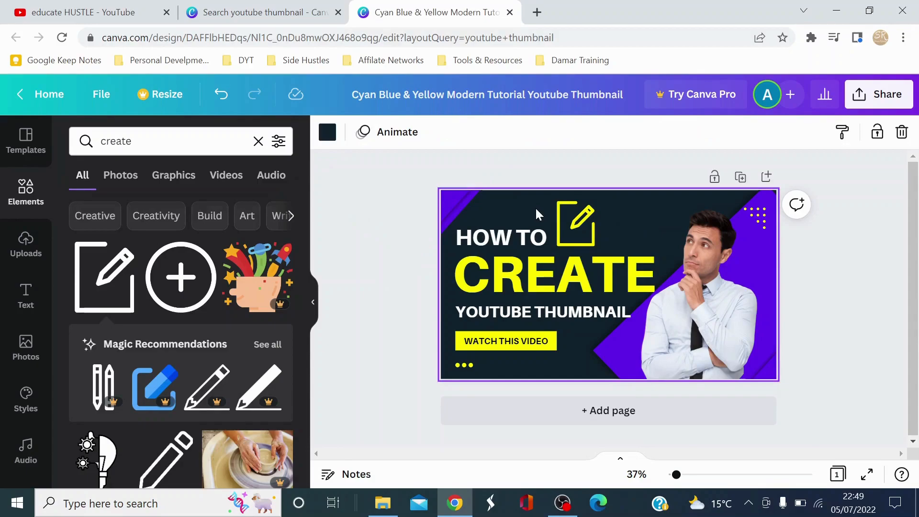
click(323, 138)
scroll(160, 340, down, 3)
click(205, 329)
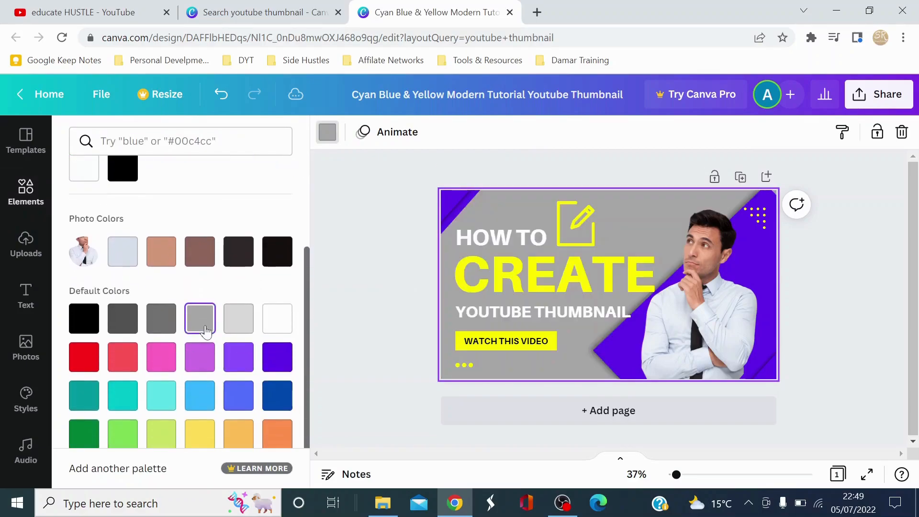
click(365, 240)
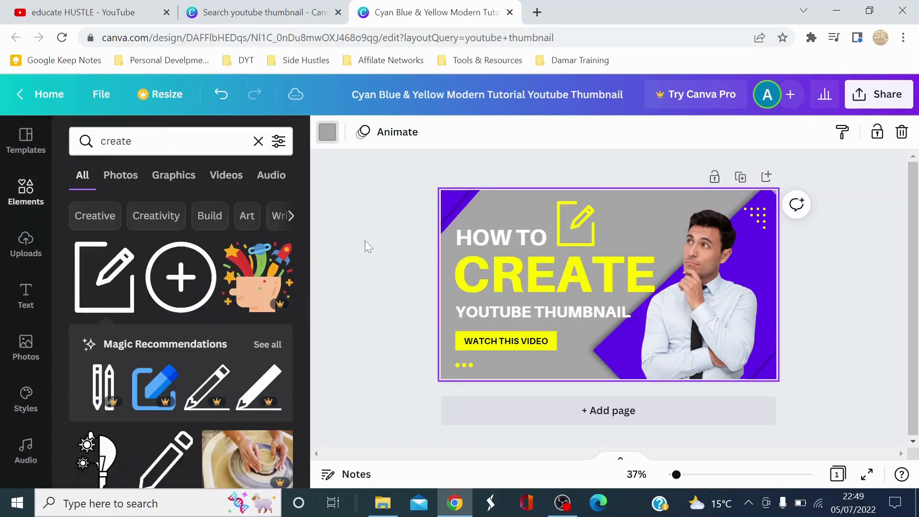
click(847, 303)
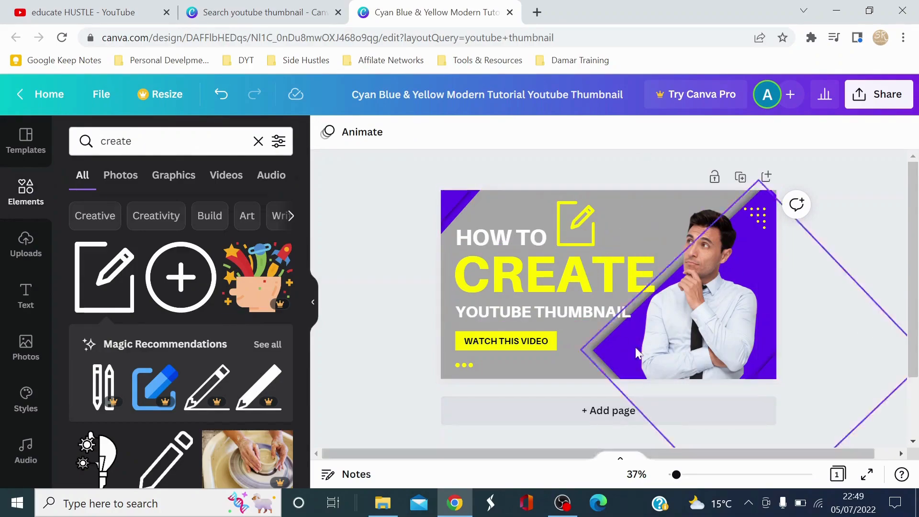
Change the thumbnail's gray background to the bright red from the default colors.
click(700, 299)
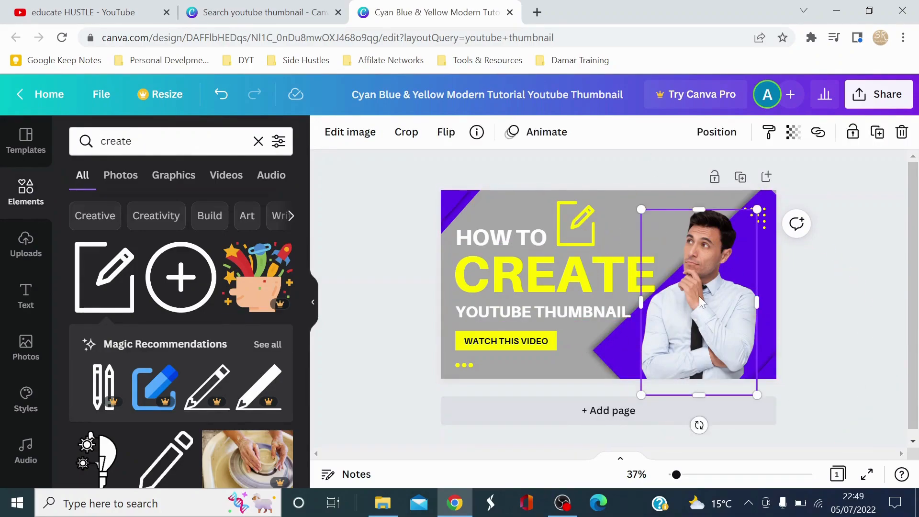
click(625, 209)
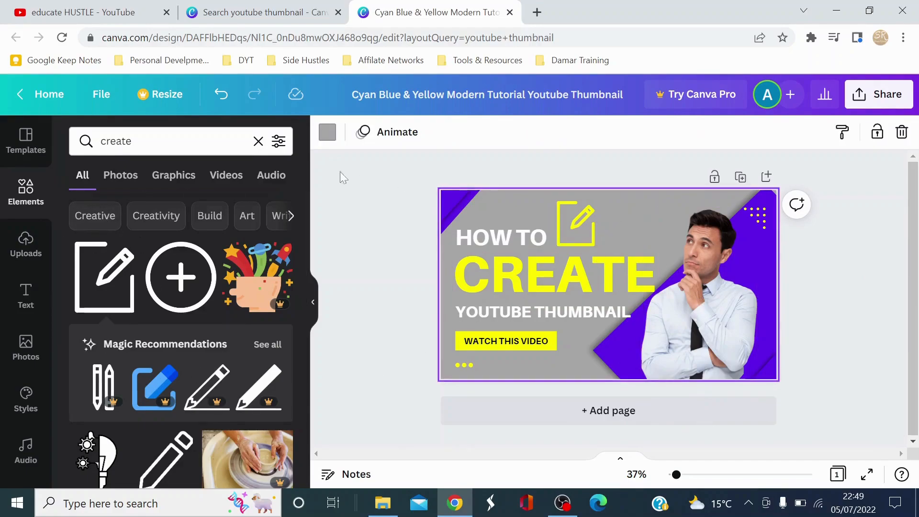
click(327, 132)
scroll(148, 364, down, 3)
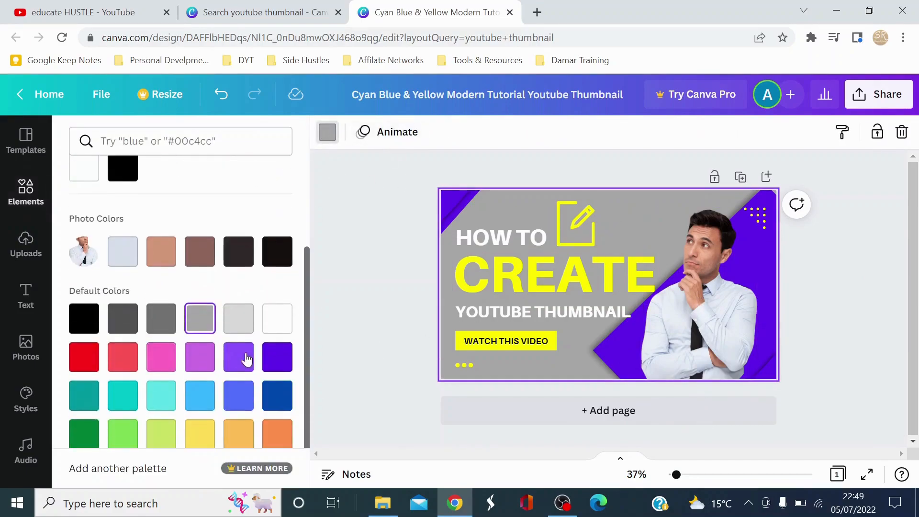
click(83, 344)
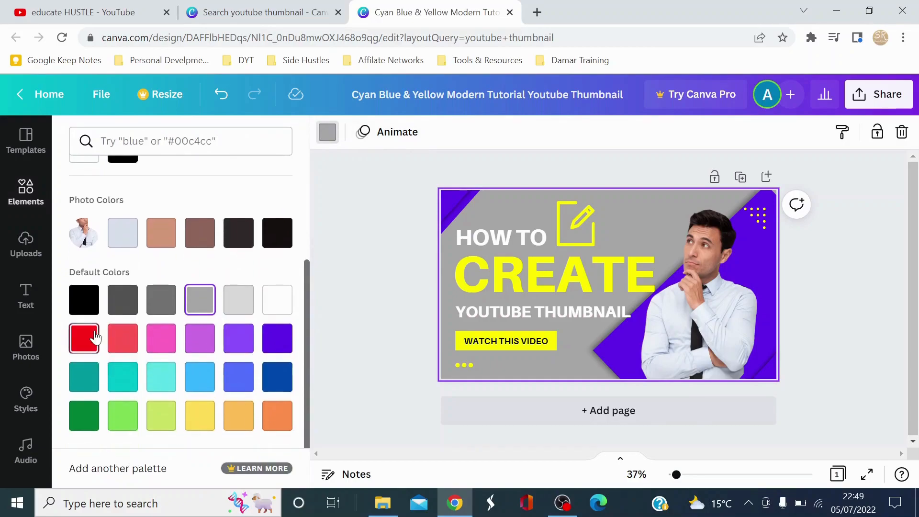
click(389, 255)
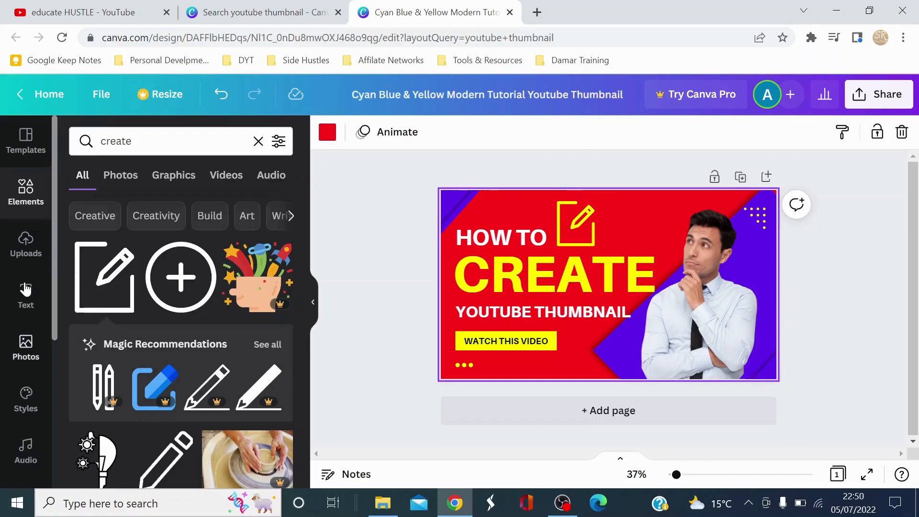
click(18, 244)
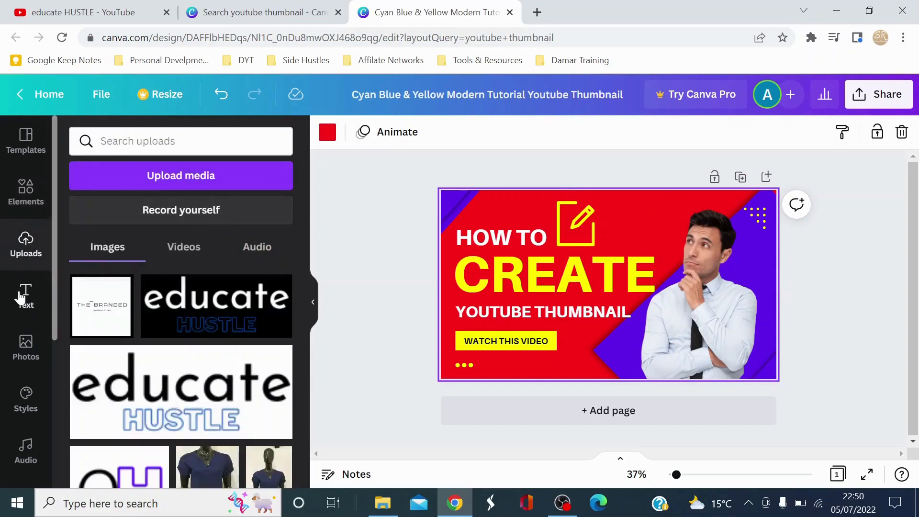
click(21, 293)
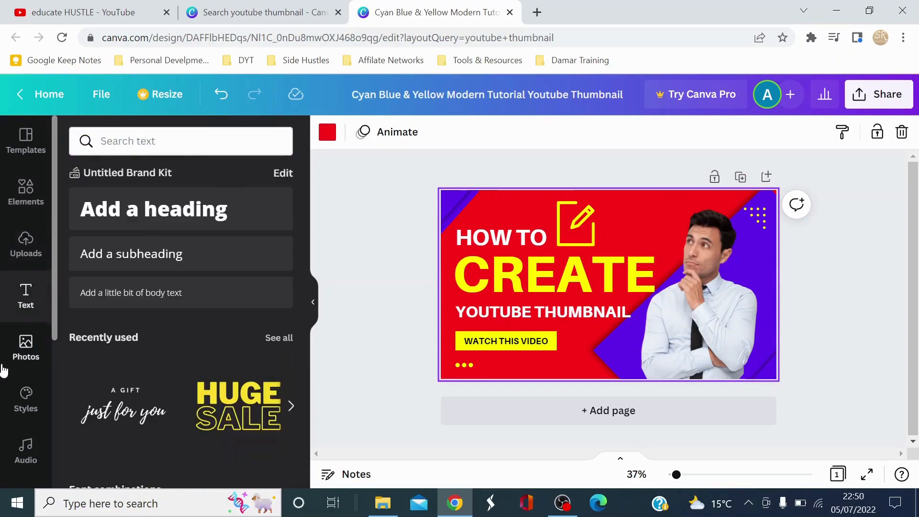
click(26, 344)
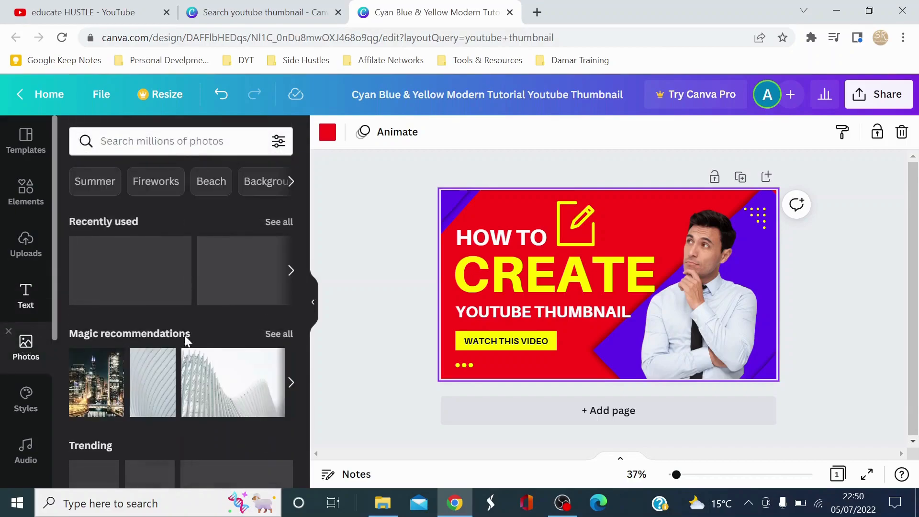
drag(164, 276, 115, 267)
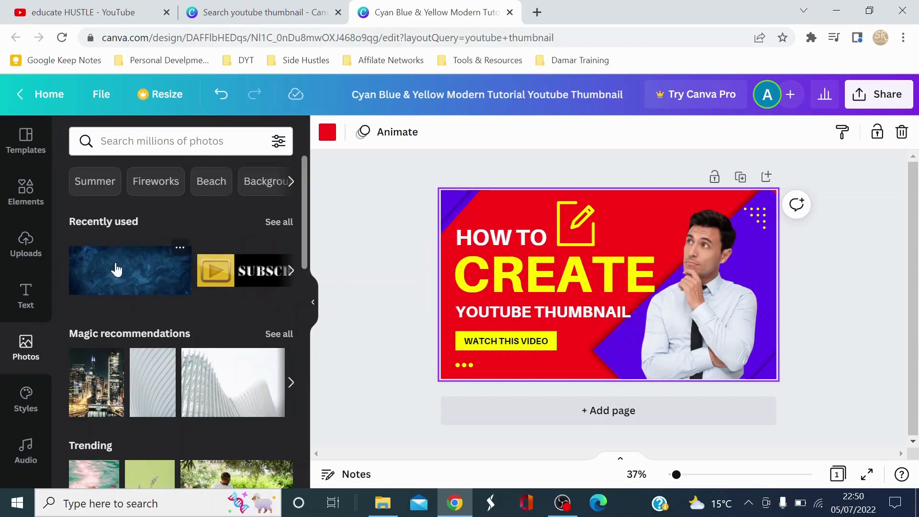
Add the pink GLOW font combination, shrink it to about size 121 and place it beside the pencil icon.
click(29, 306)
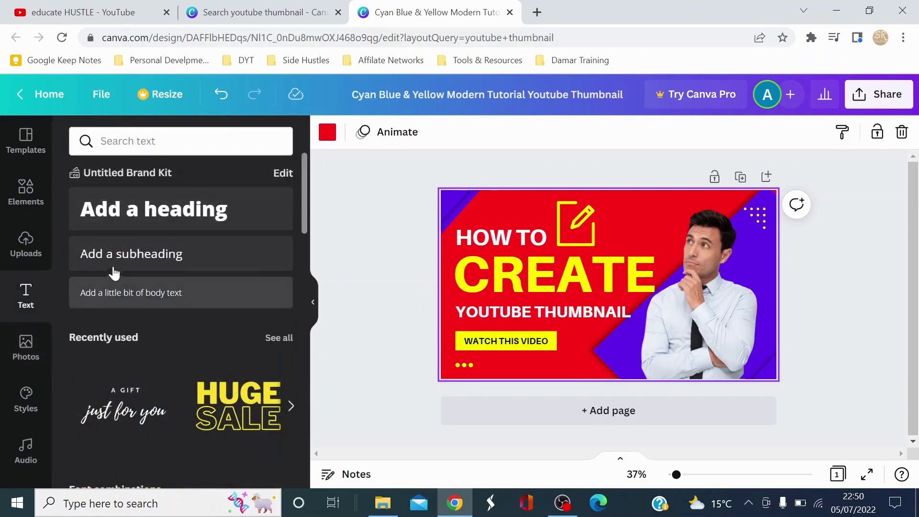
scroll(142, 293, down, 3)
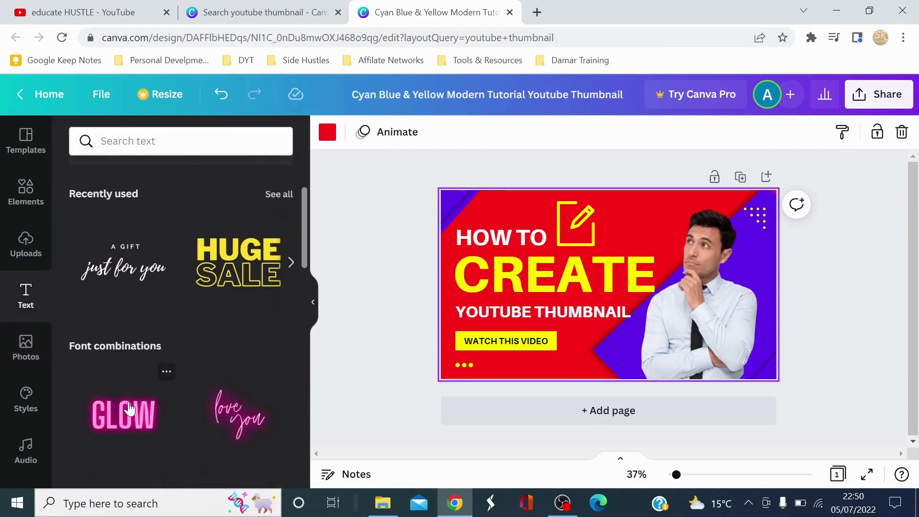
click(132, 408)
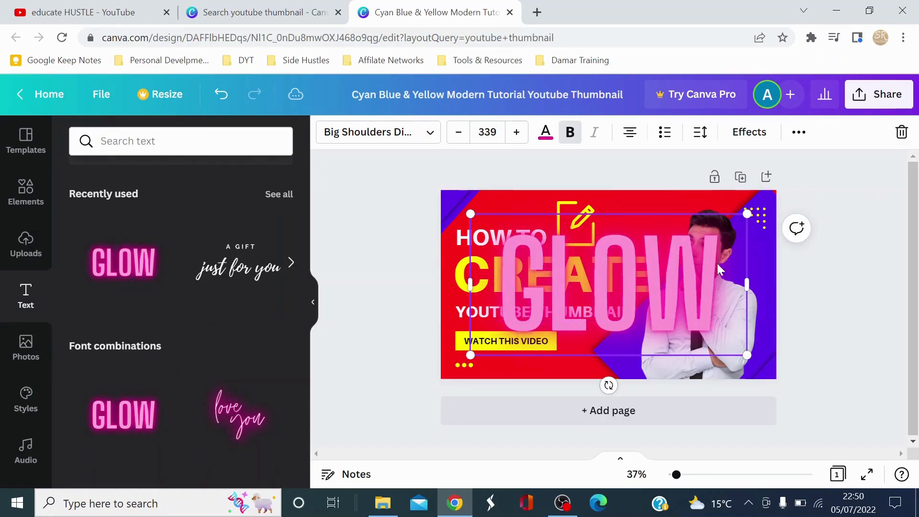
drag(743, 356, 568, 264)
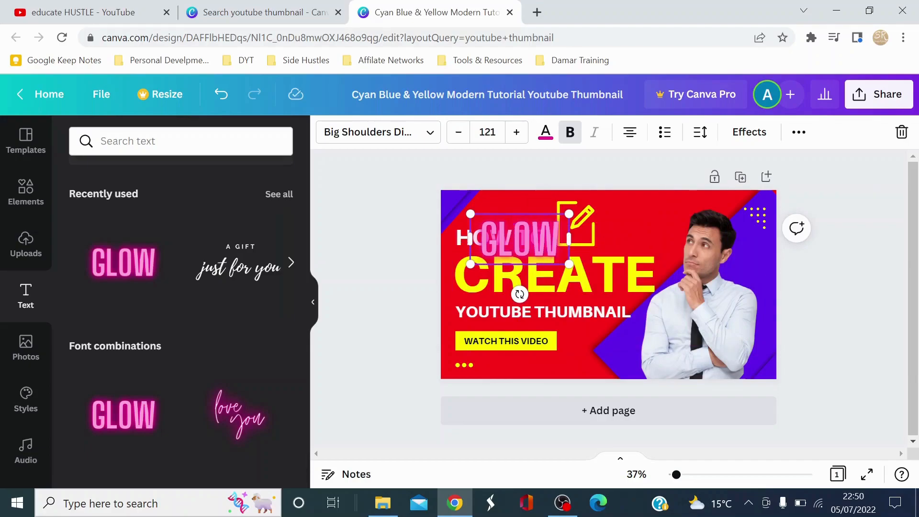
mouse_move(515, 213)
mouse_down()
mouse_move(608, 220)
mouse_move(641, 200)
mouse_up()
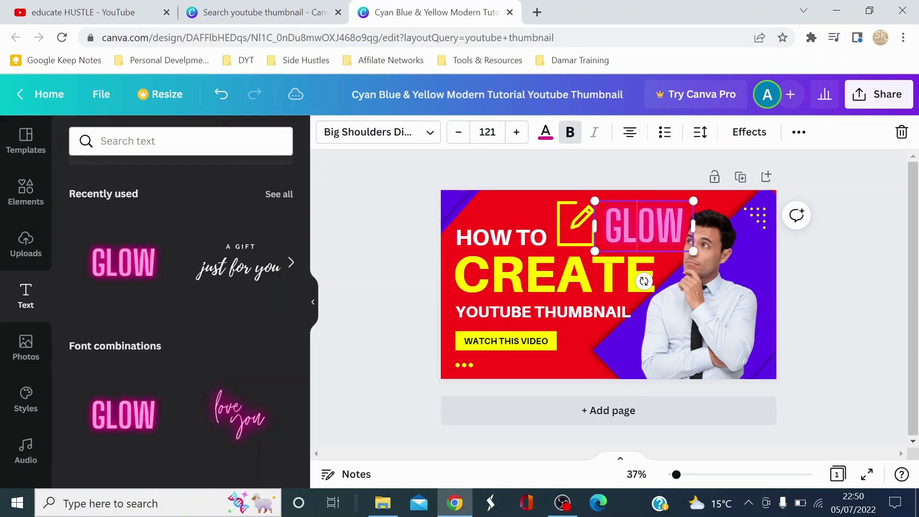
Delete the GLOW text from the thumbnail and return to the elements library.
click(845, 245)
click(648, 228)
key(Delete)
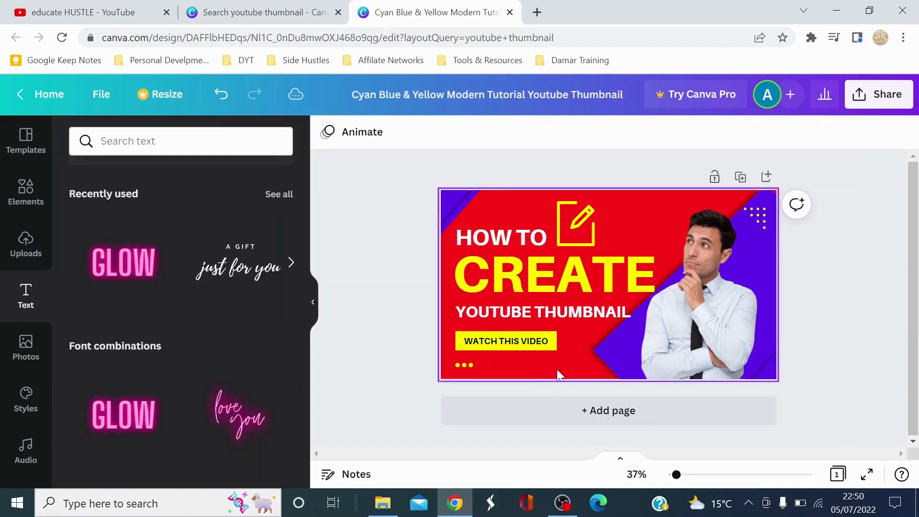
click(26, 201)
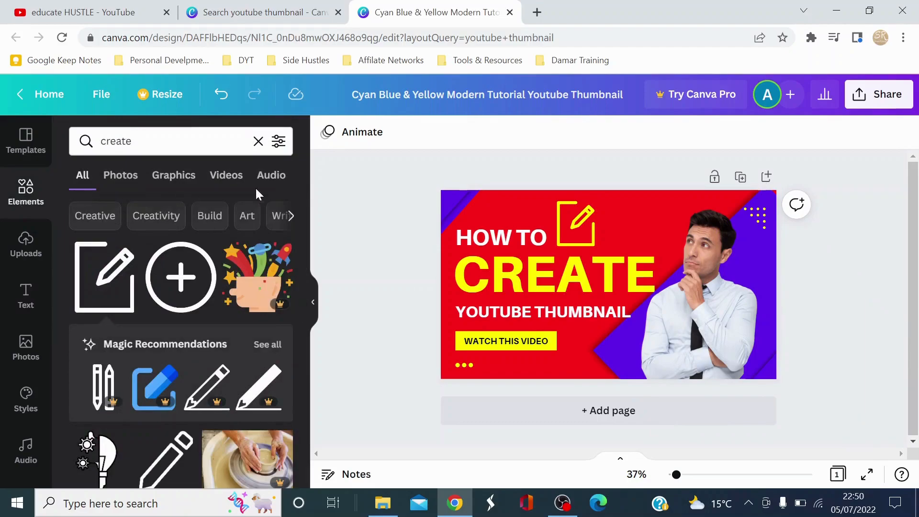